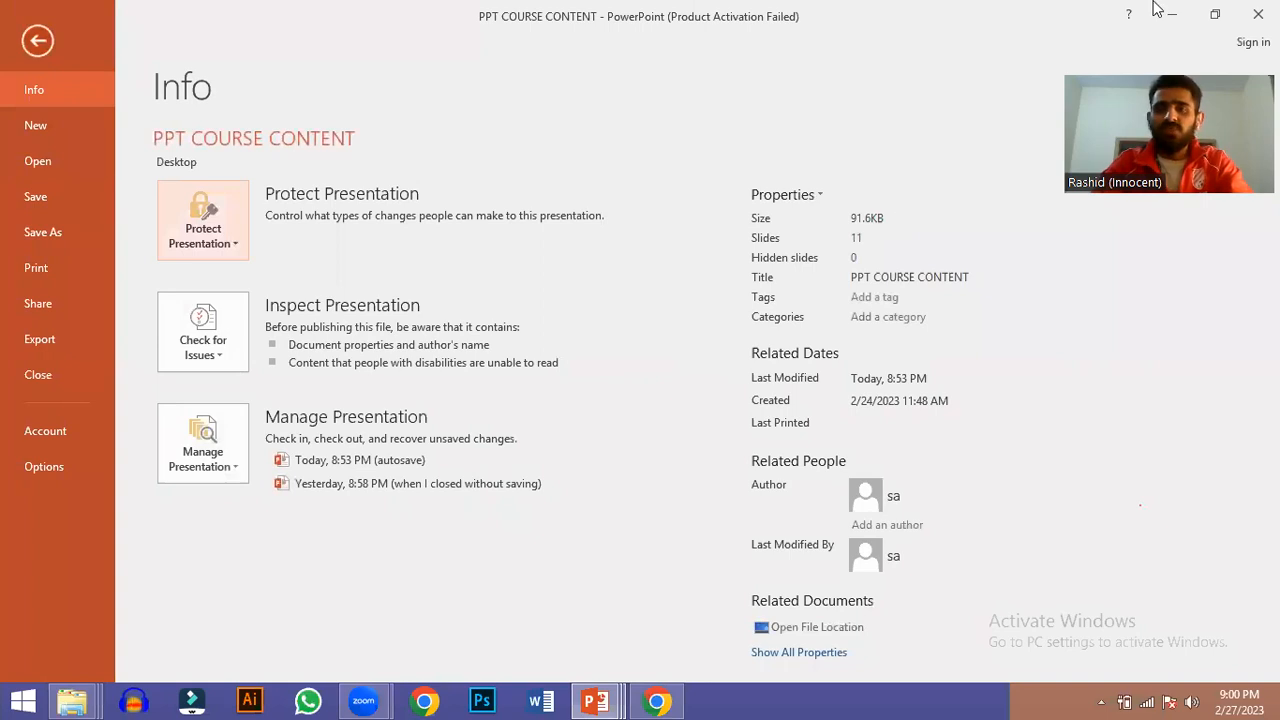
# - Minimise the open PowerPoint presentations and the 10.FOOD (10) folder window to reveal the desktop
pyautogui.click(1169, 14)
pyautogui.click(1169, 14)
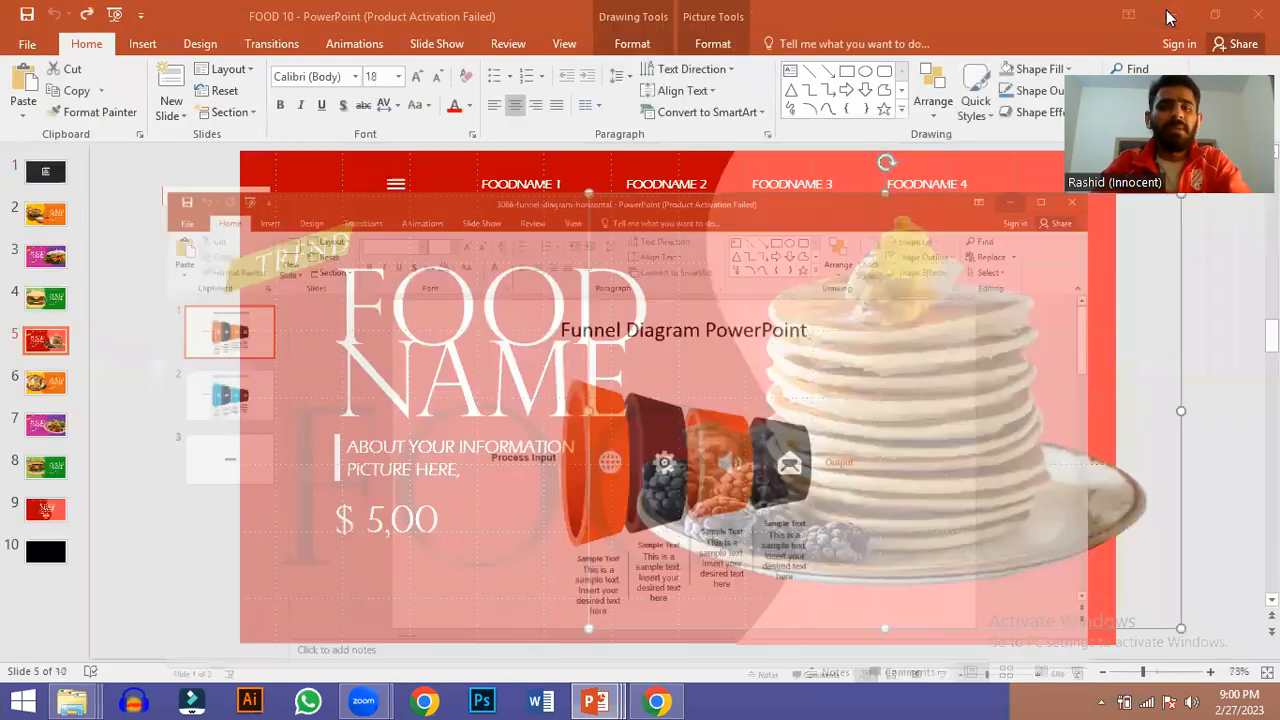
pyautogui.click(1172, 18)
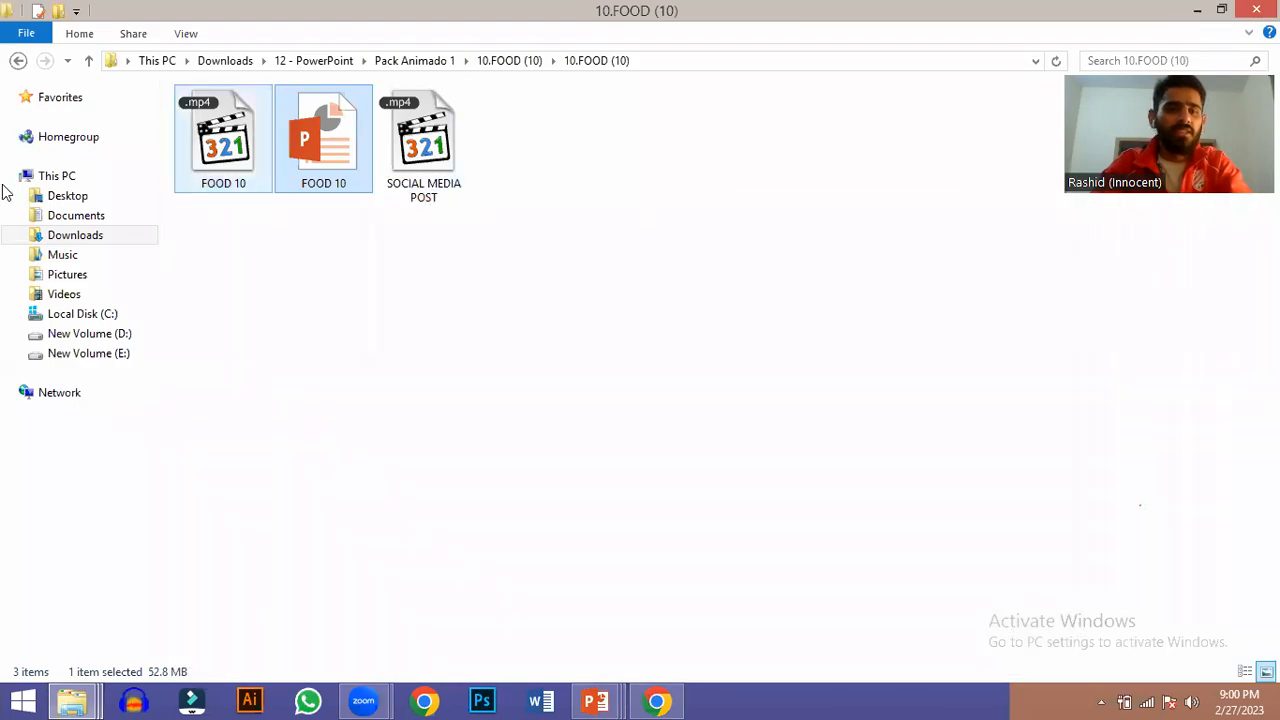
pyautogui.click(1202, 12)
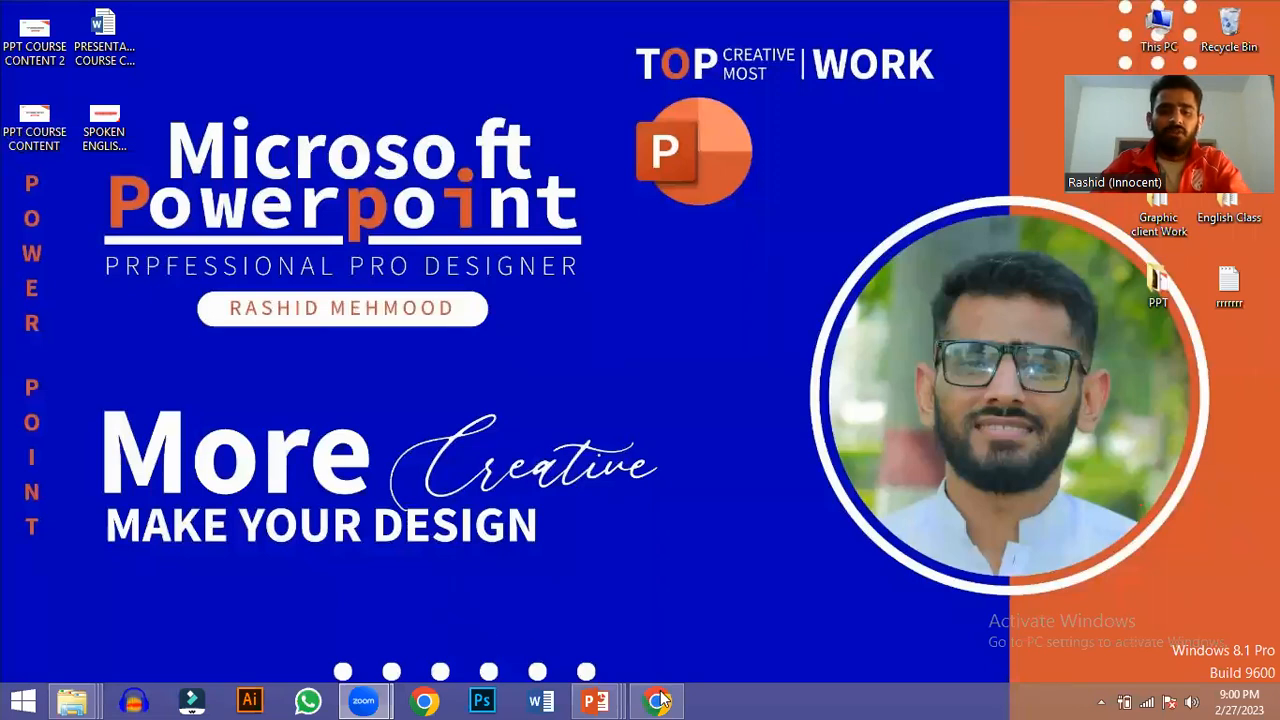
# - Switch back to the PPT COURSE CONTENT presentation and start saving a copy in the Desktop folder
pyautogui.moveTo(658, 701)
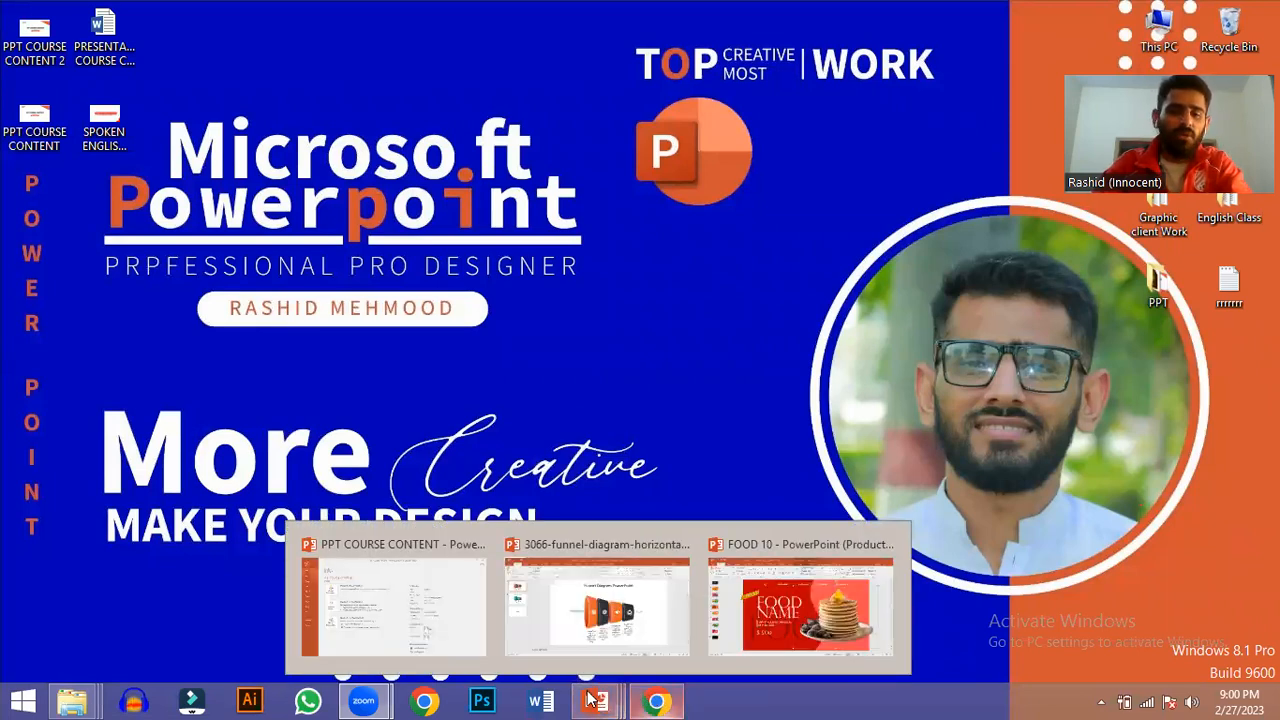
pyautogui.click(431, 600)
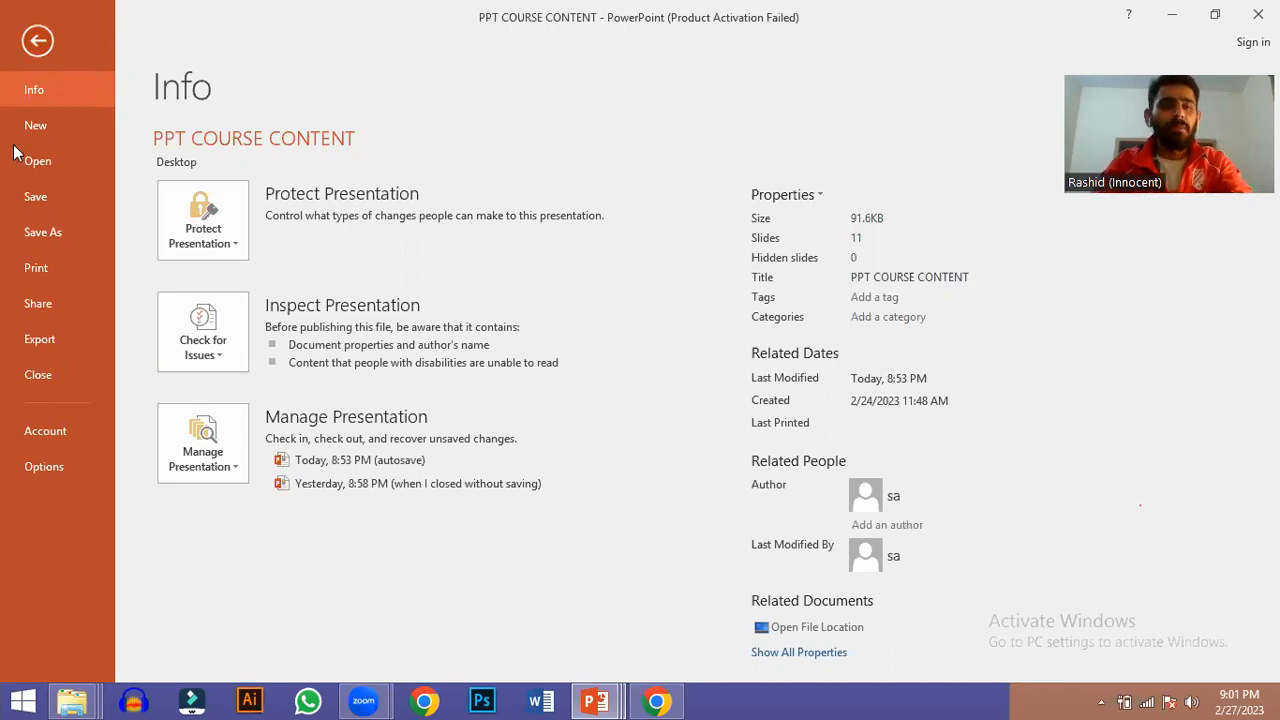
pyautogui.click(64, 235)
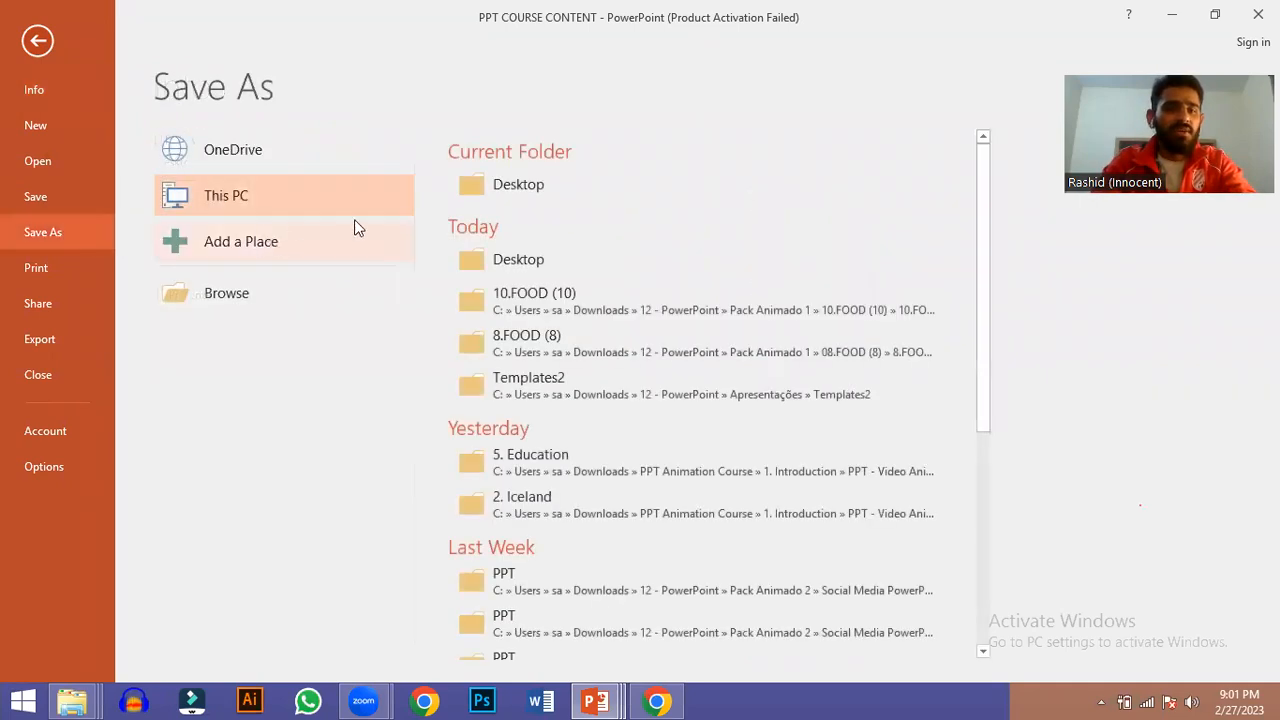
pyautogui.click(517, 191)
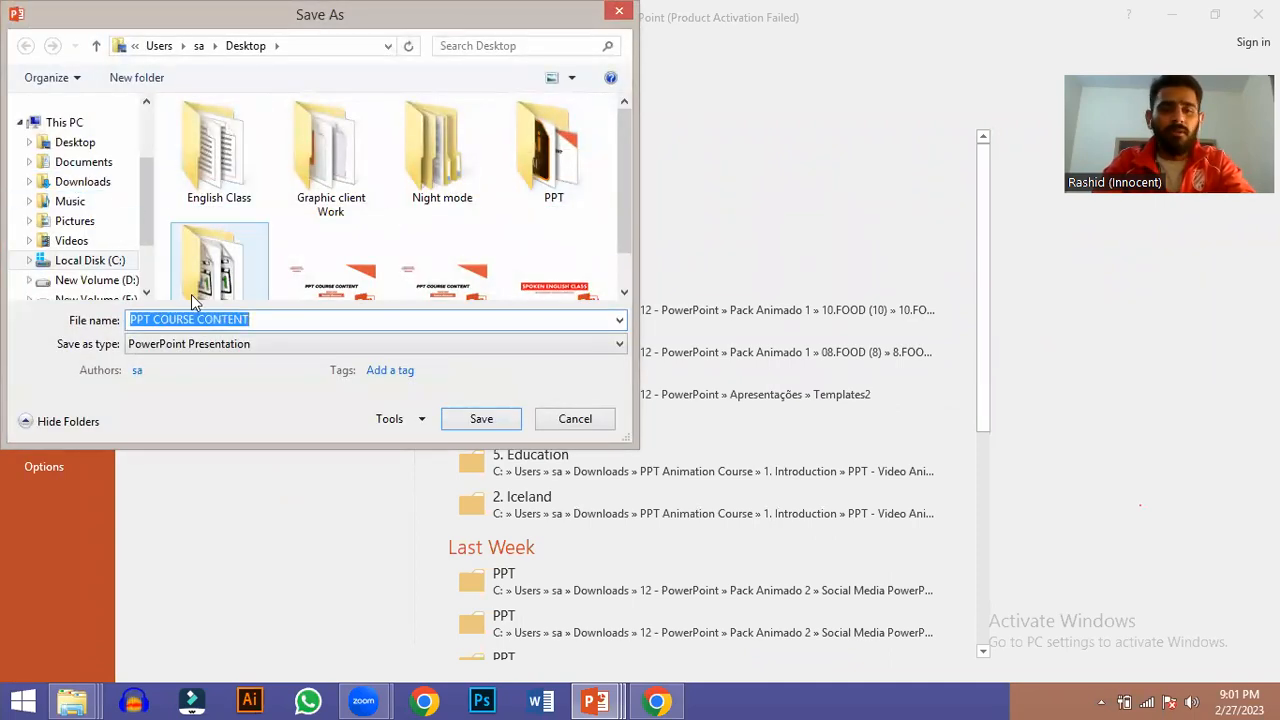
# - Replace the suggested file name with the presenter's first name
pyautogui.click(268, 324)
pyautogui.moveTo(268, 324); pyautogui.dragTo(133, 321)
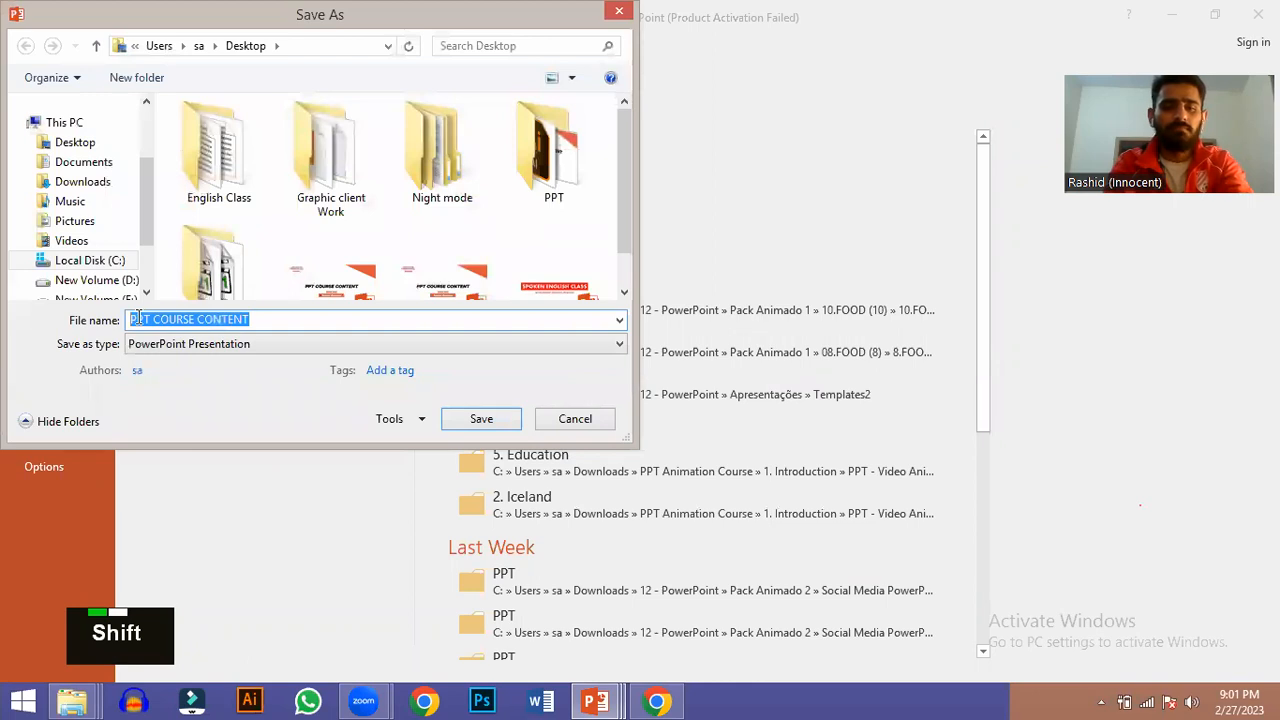
pyautogui.write('Pd')
pyautogui.press('BackSpace')
pyautogui.press('BackSpace')
pyautogui.press('BackSpace')
pyautogui.write('Ras')
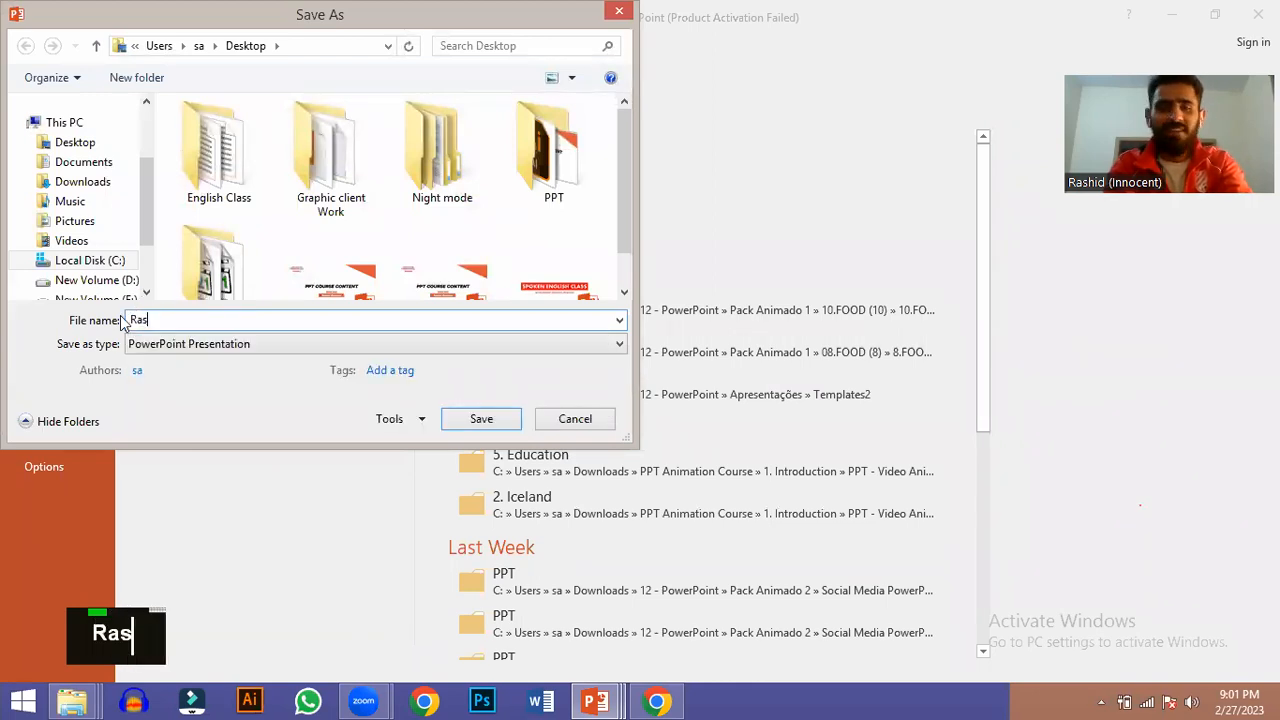
pyautogui.write('jod')
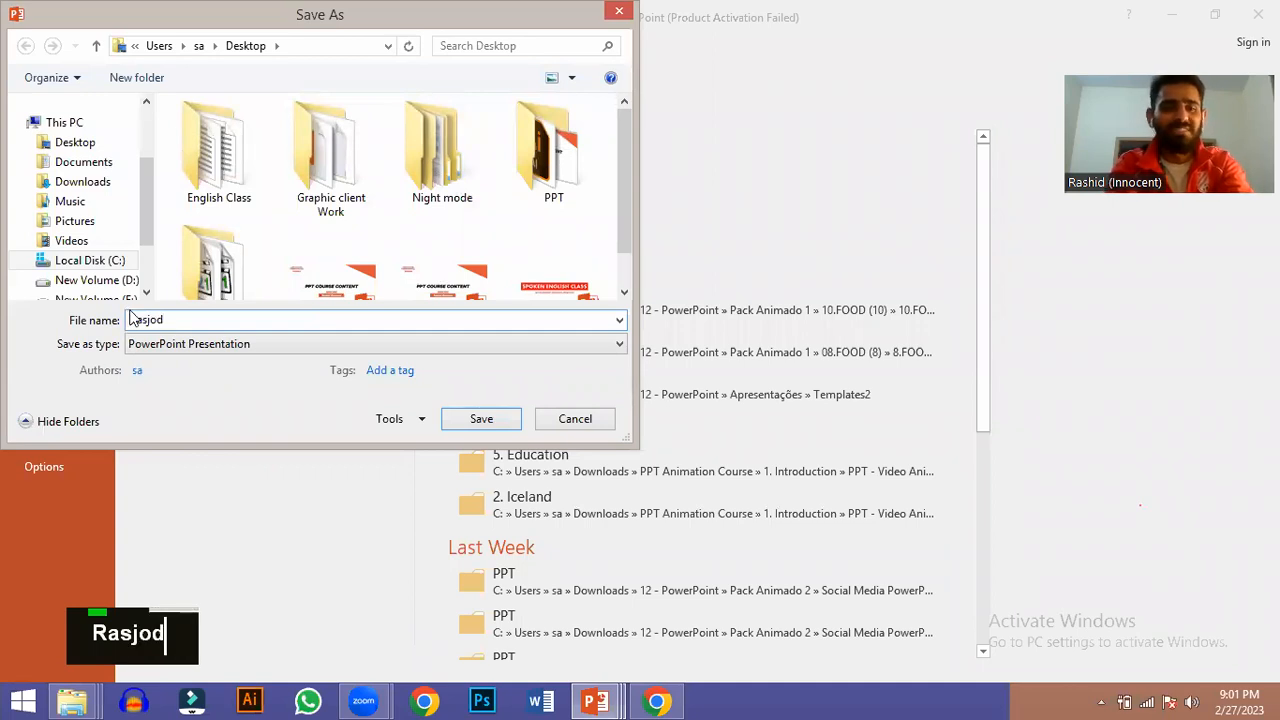
pyautogui.press('BackSpace')
pyautogui.press('BackSpace')
pyautogui.press('BackSpace')
pyautogui.write('jhid')
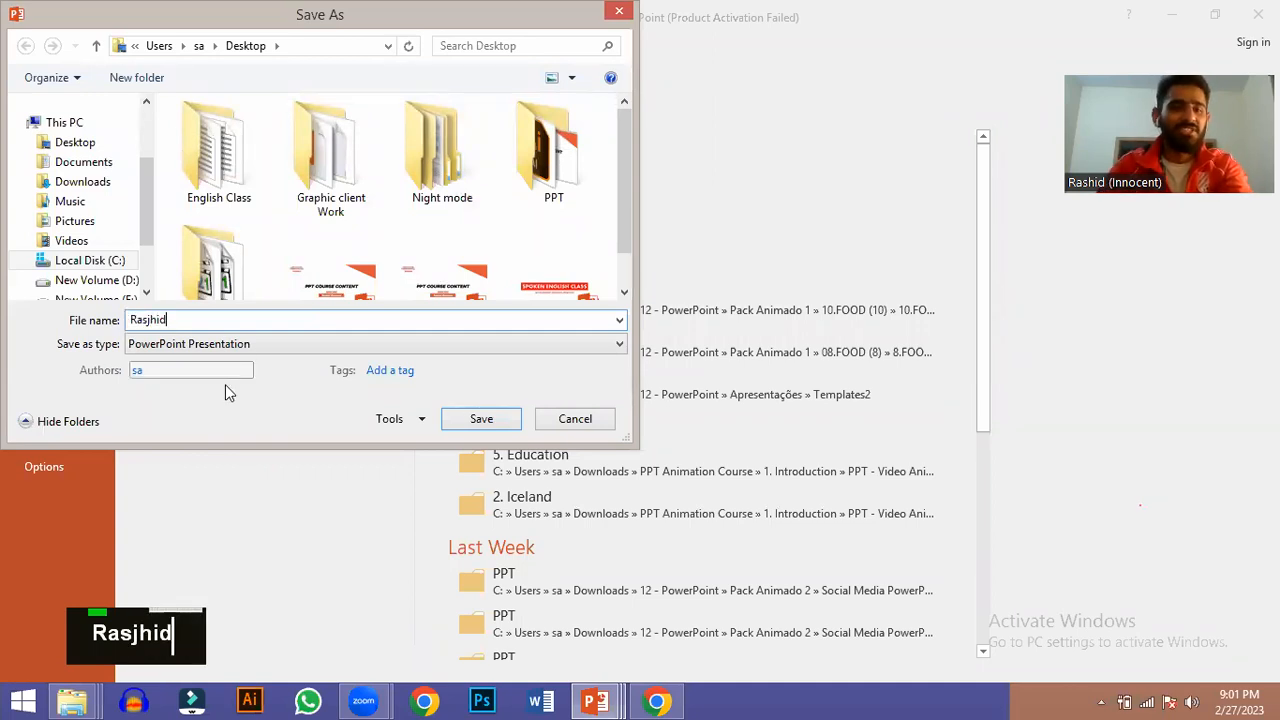
pyautogui.press('BackSpace')
pyautogui.press('BackSpace')
pyautogui.press('BackSpace')
pyautogui.press('BackSpace')
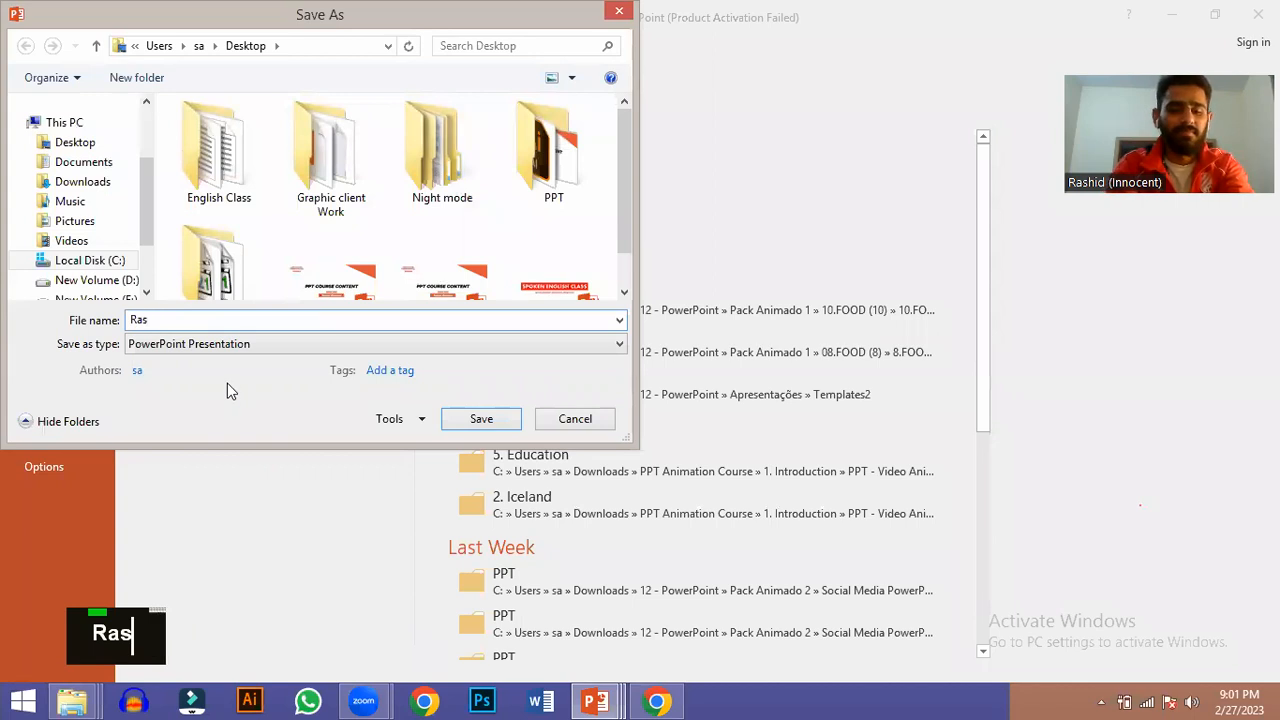
pyautogui.write('hid')
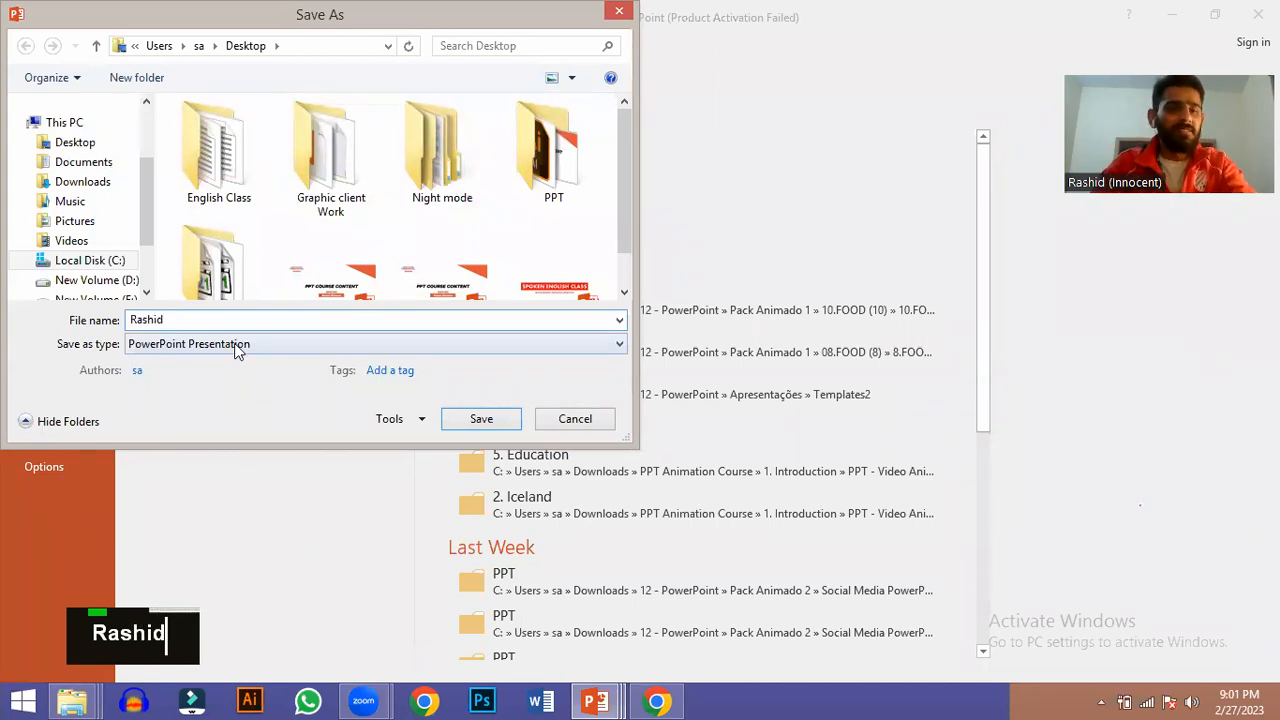
# - Review the file formats available for saving the presentation
pyautogui.click(302, 349)
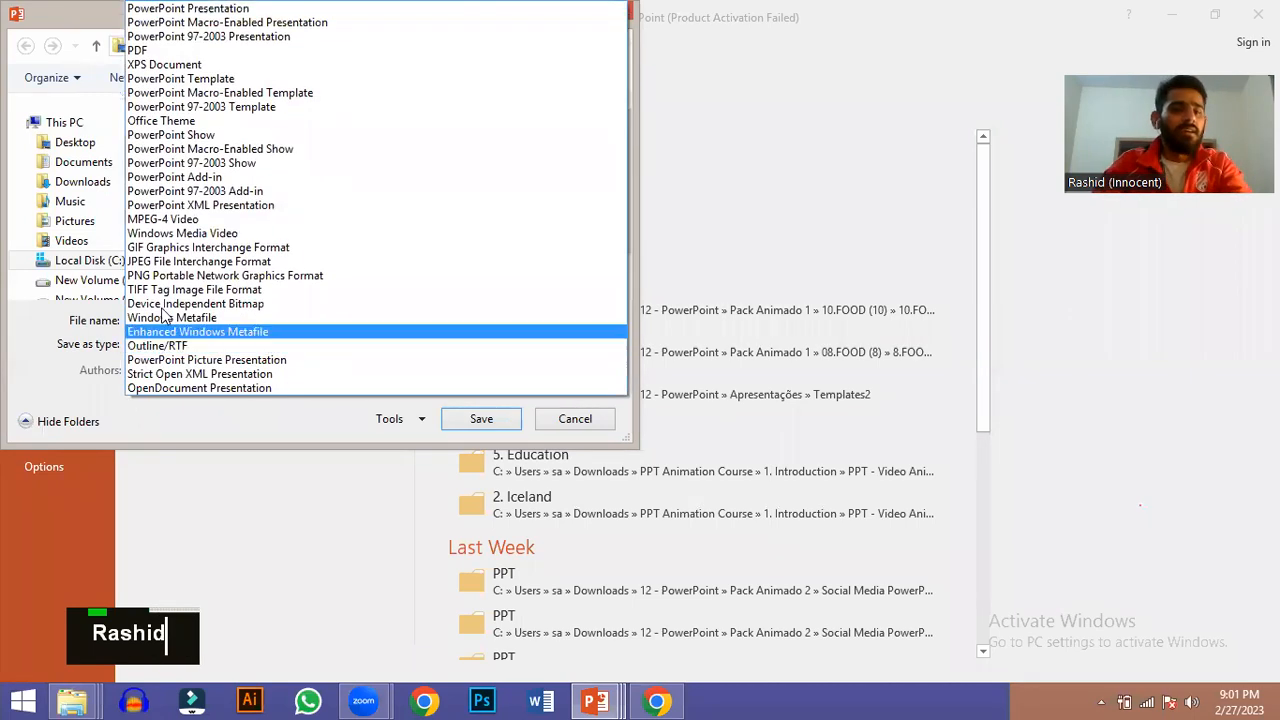
pyautogui.click(167, 441)
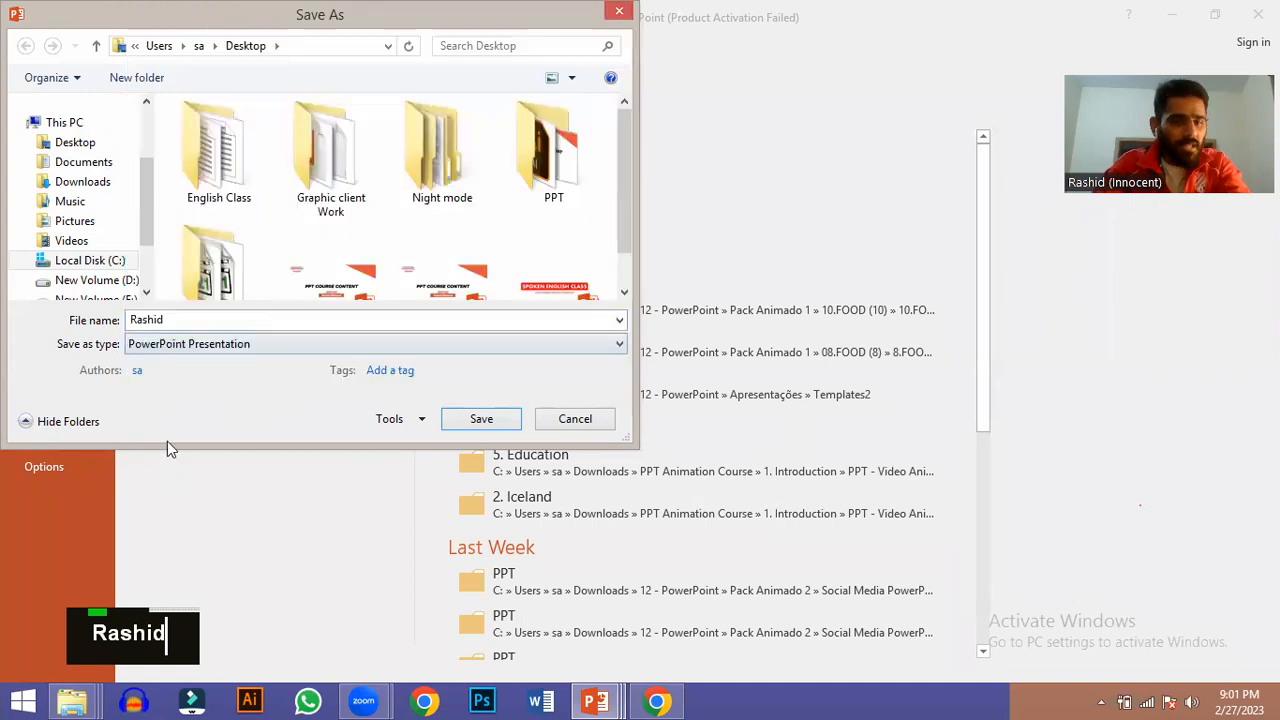
pyautogui.click(259, 345)
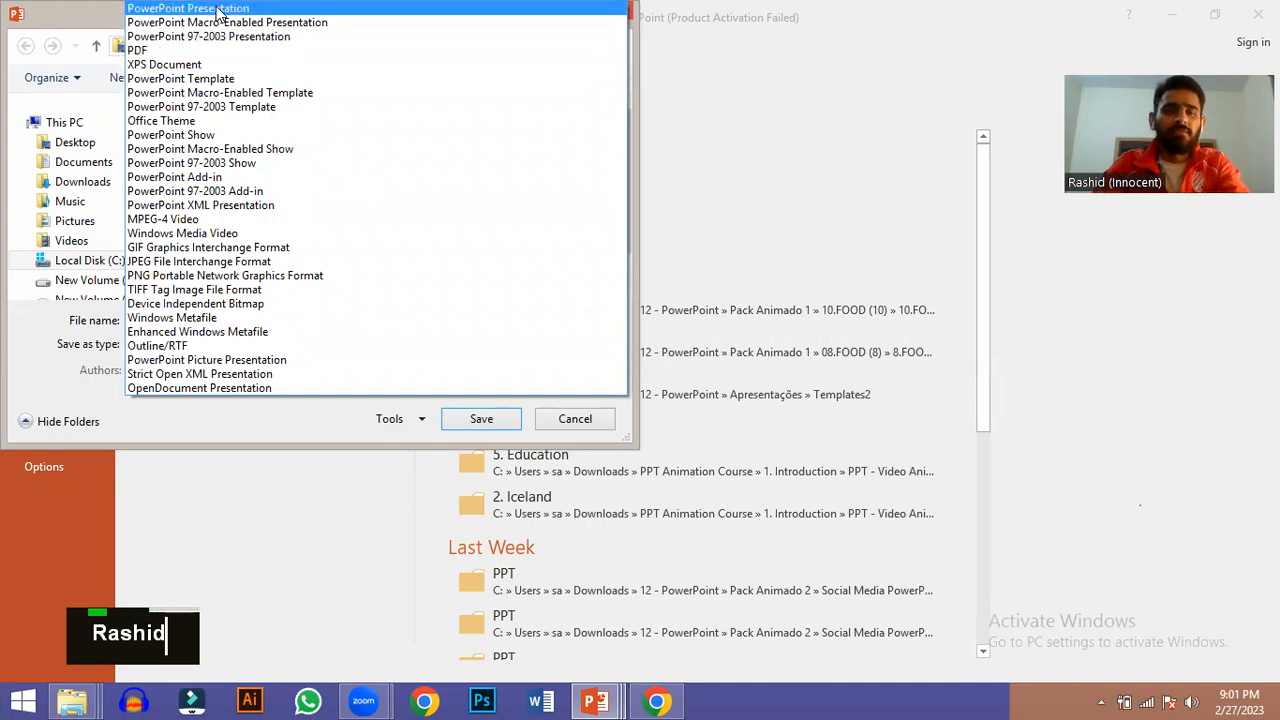
pyautogui.click(245, 443)
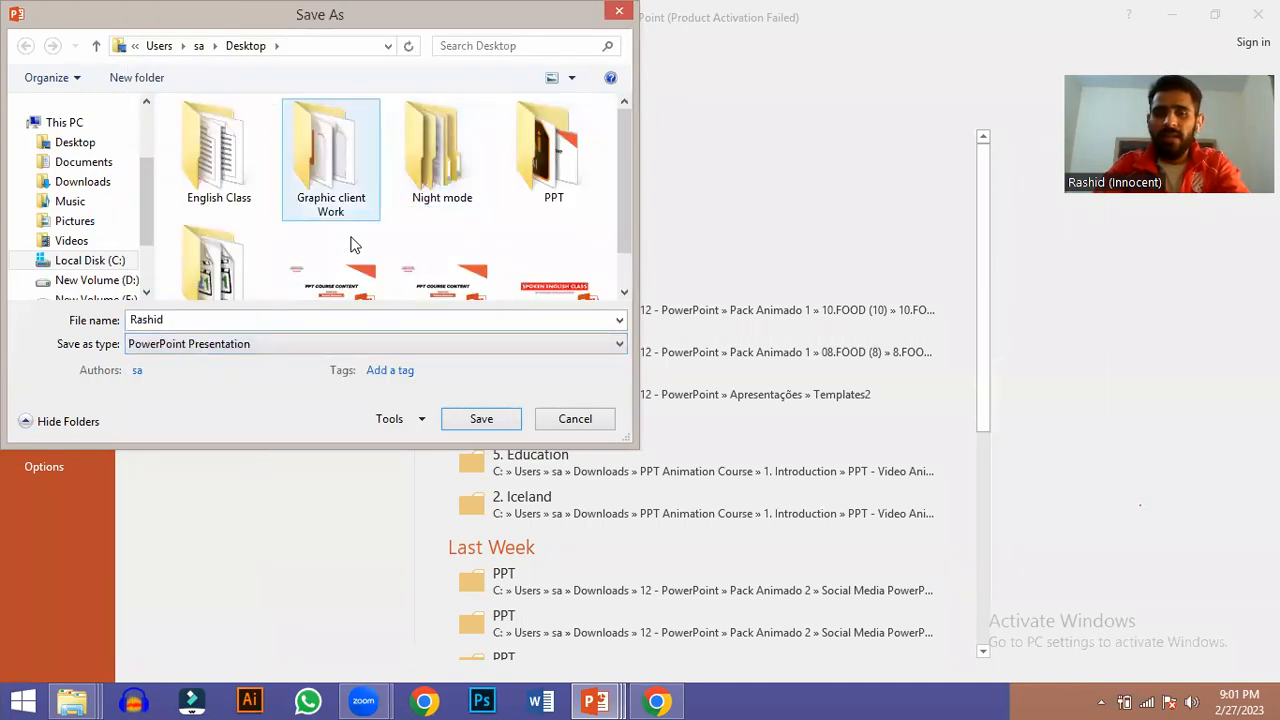
# - Try PowerPoint Show and PowerPoint Macro-Enabled Presentation as the file format for the copy
pyautogui.click(302, 343)
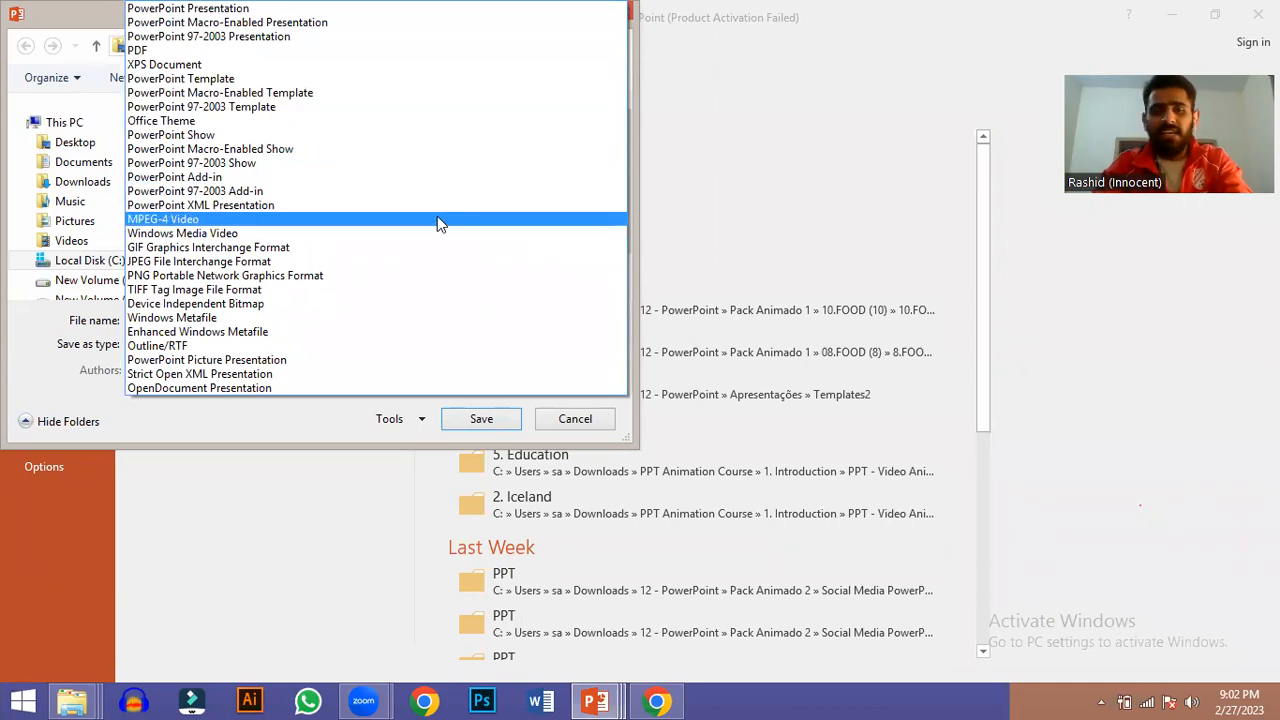
pyautogui.click(190, 134)
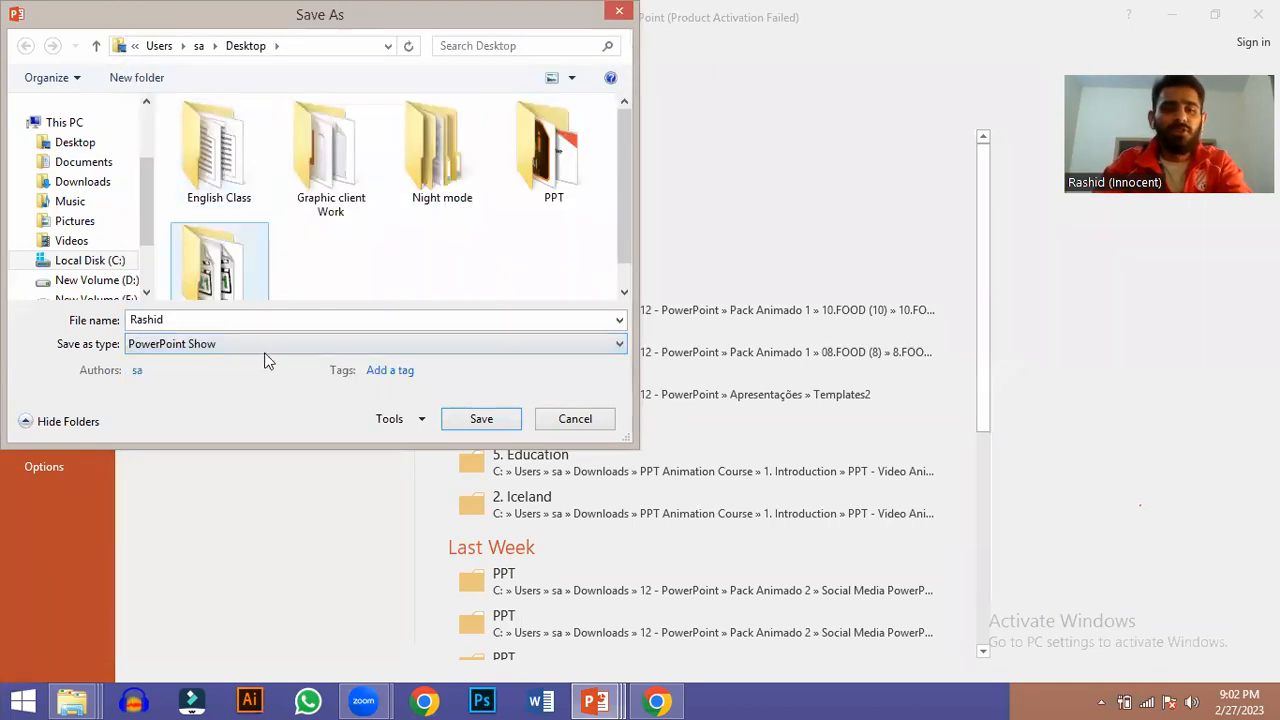
pyautogui.click(204, 346)
pyautogui.scroll(-1, 205, 355)
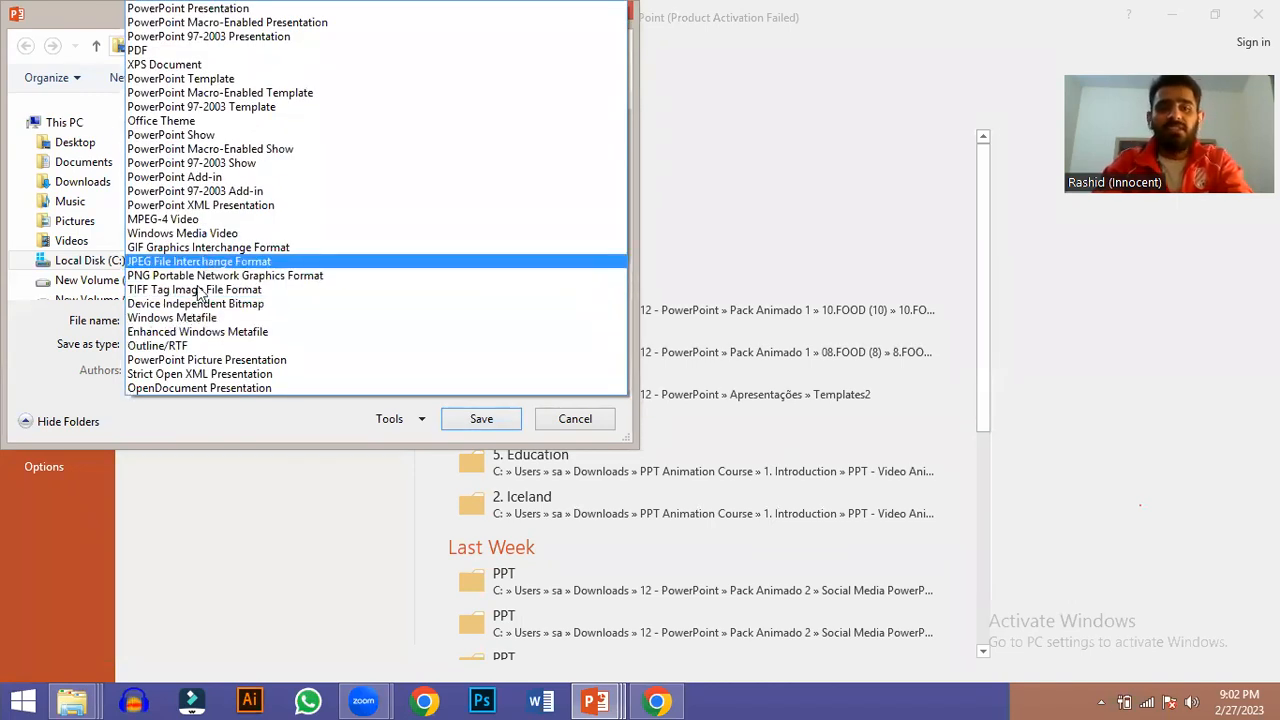
pyautogui.scroll(1, 200, 148)
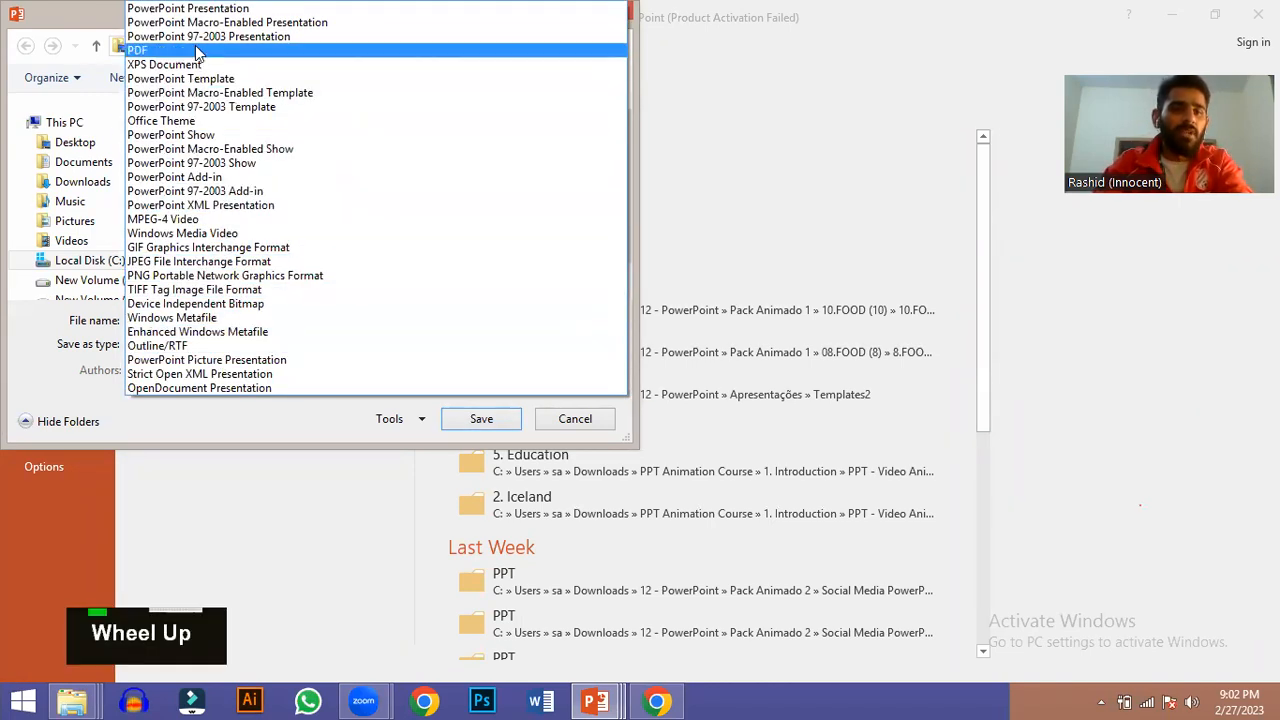
pyautogui.click(190, 25)
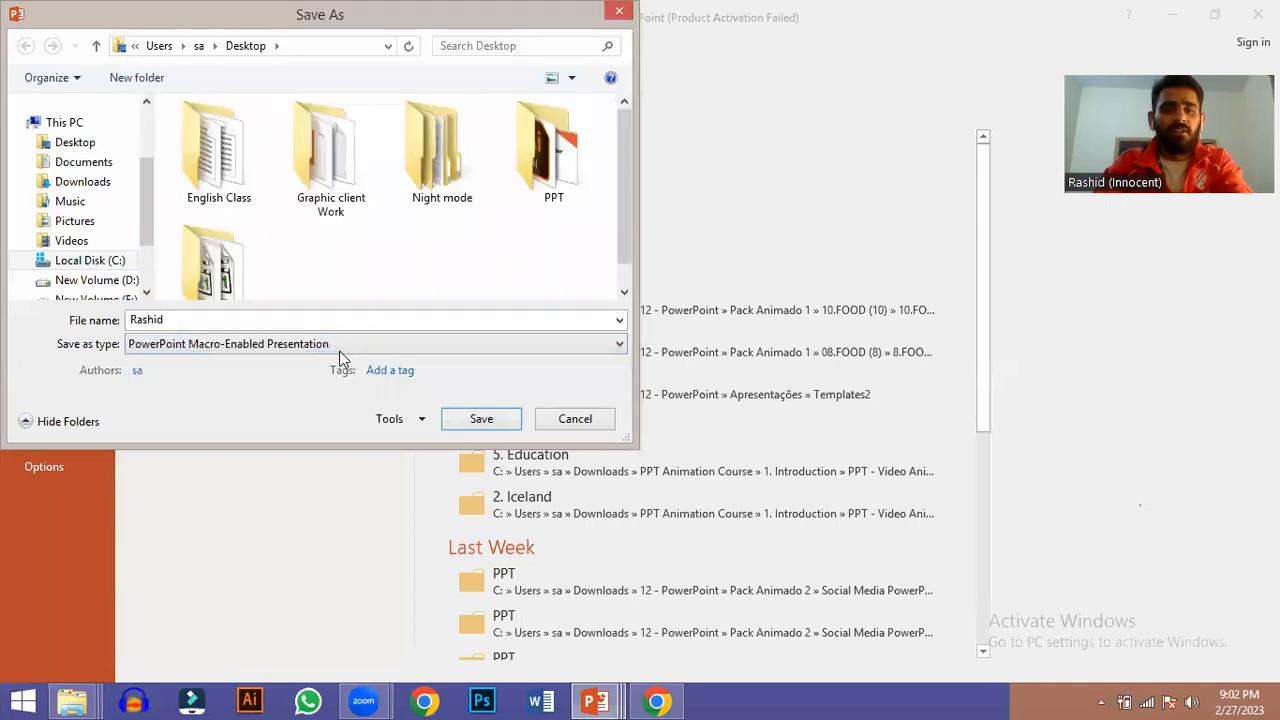
# - Set the file format to JPEG File Interchange Format and choose Desktop as the destination after browsing the D: drive
pyautogui.click(317, 341)
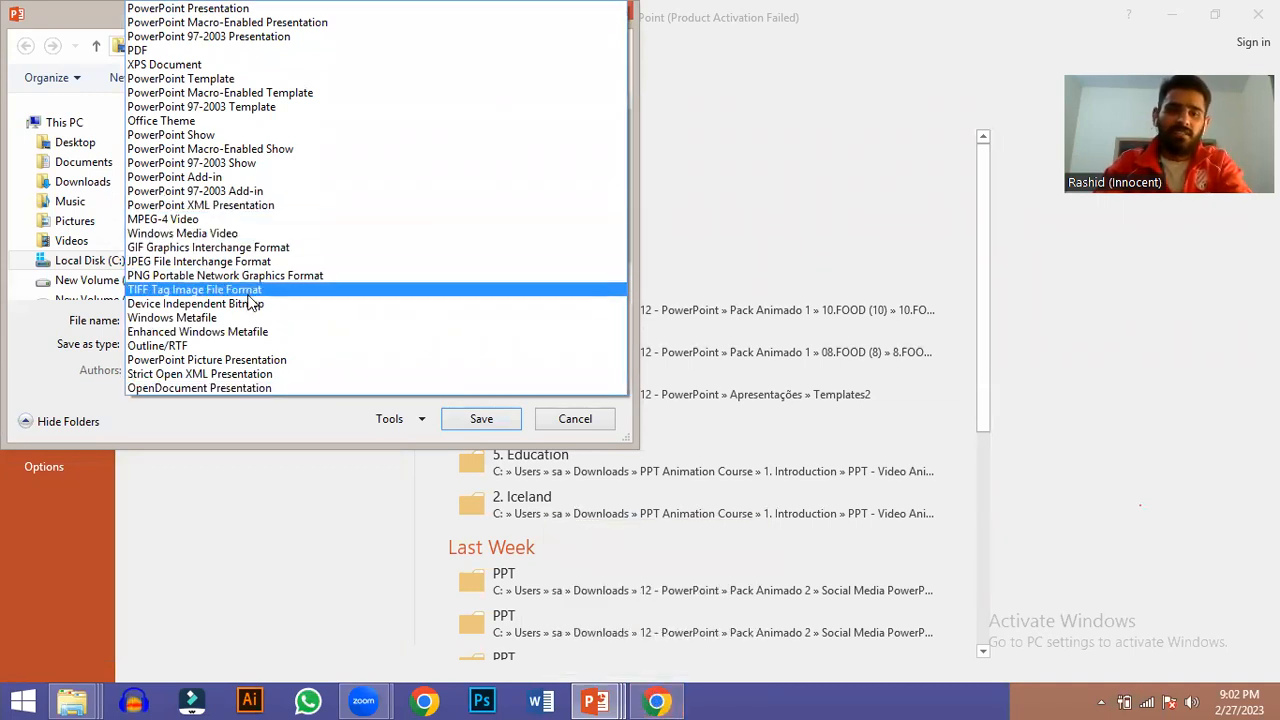
pyautogui.click(230, 262)
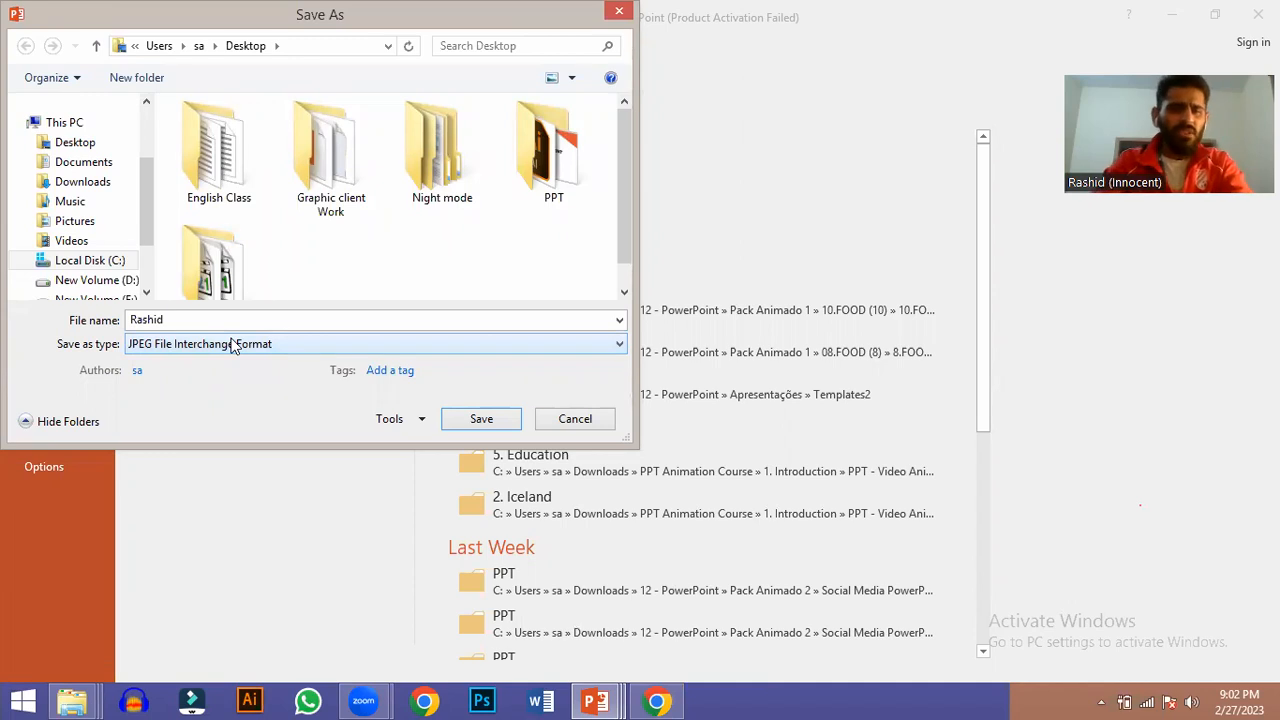
pyautogui.click(76, 143)
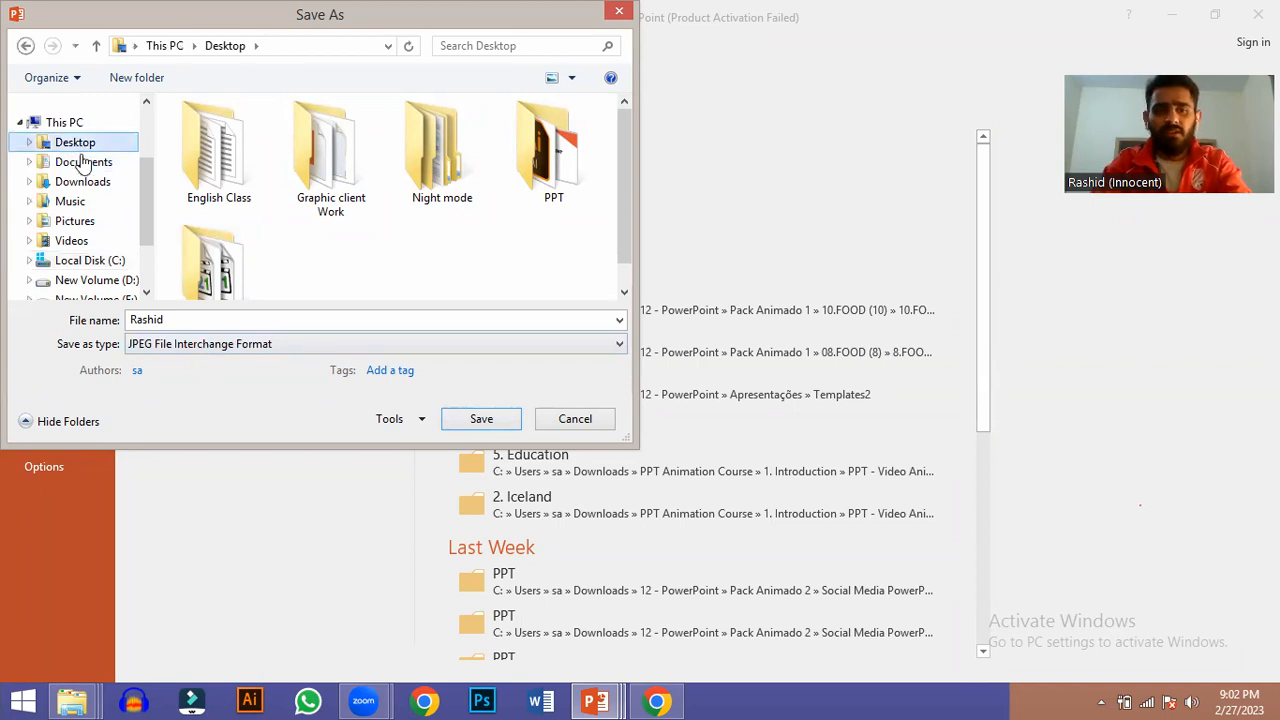
pyautogui.click(97, 280)
pyautogui.moveTo(295, 182); pyautogui.dragTo(268, 160)
pyautogui.doubleClick(268, 160)
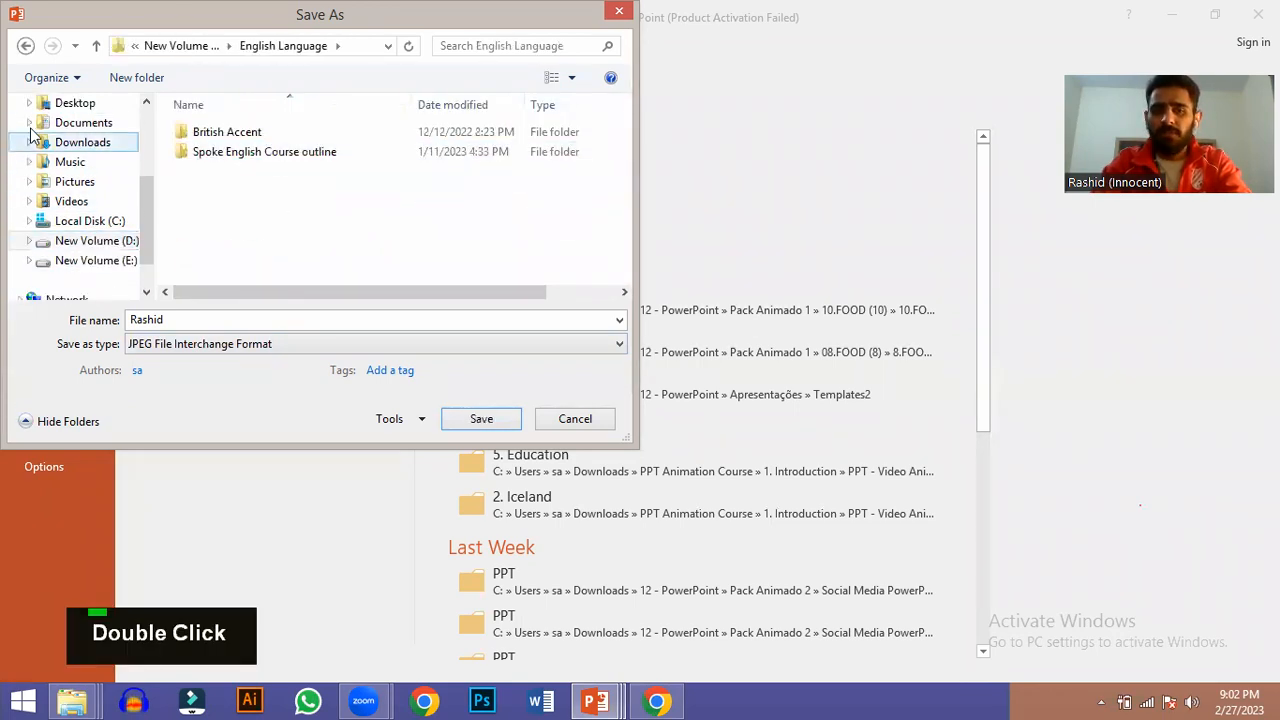
pyautogui.click(76, 103)
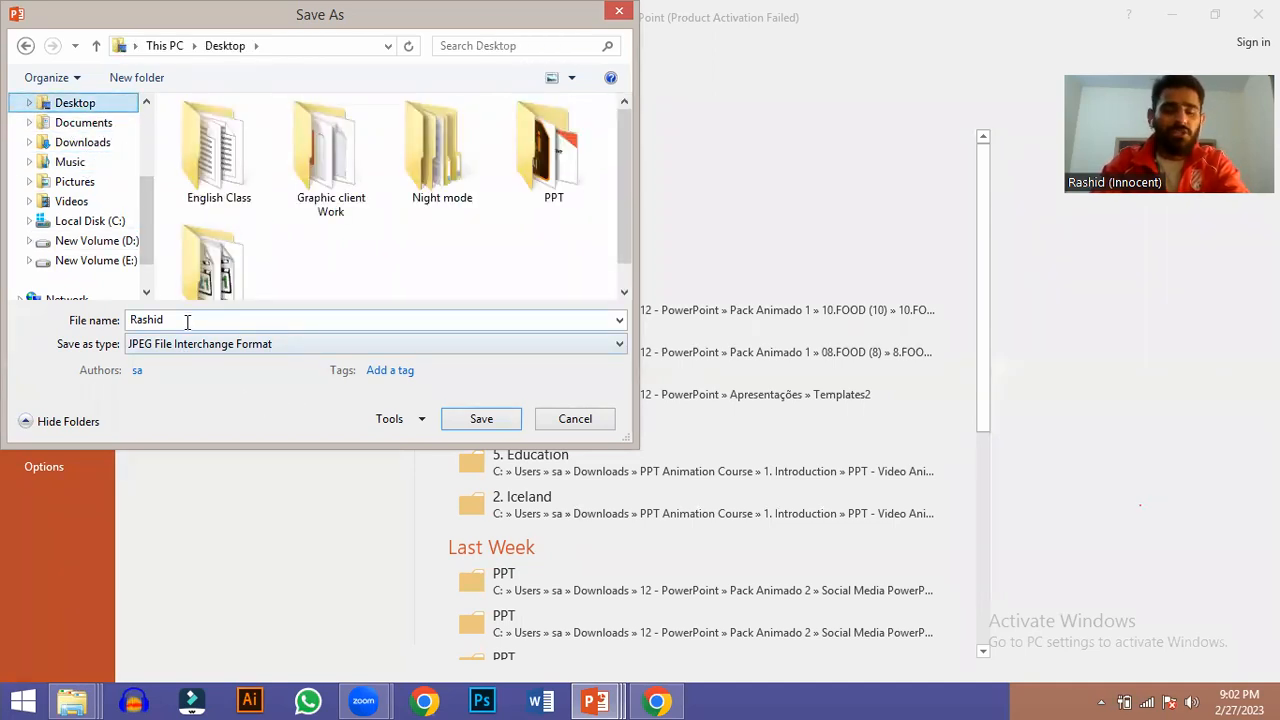
# - Save the presentation in JPEG File Interchange Format, exporting all slides, and dismiss the export message
pyautogui.click(217, 350)
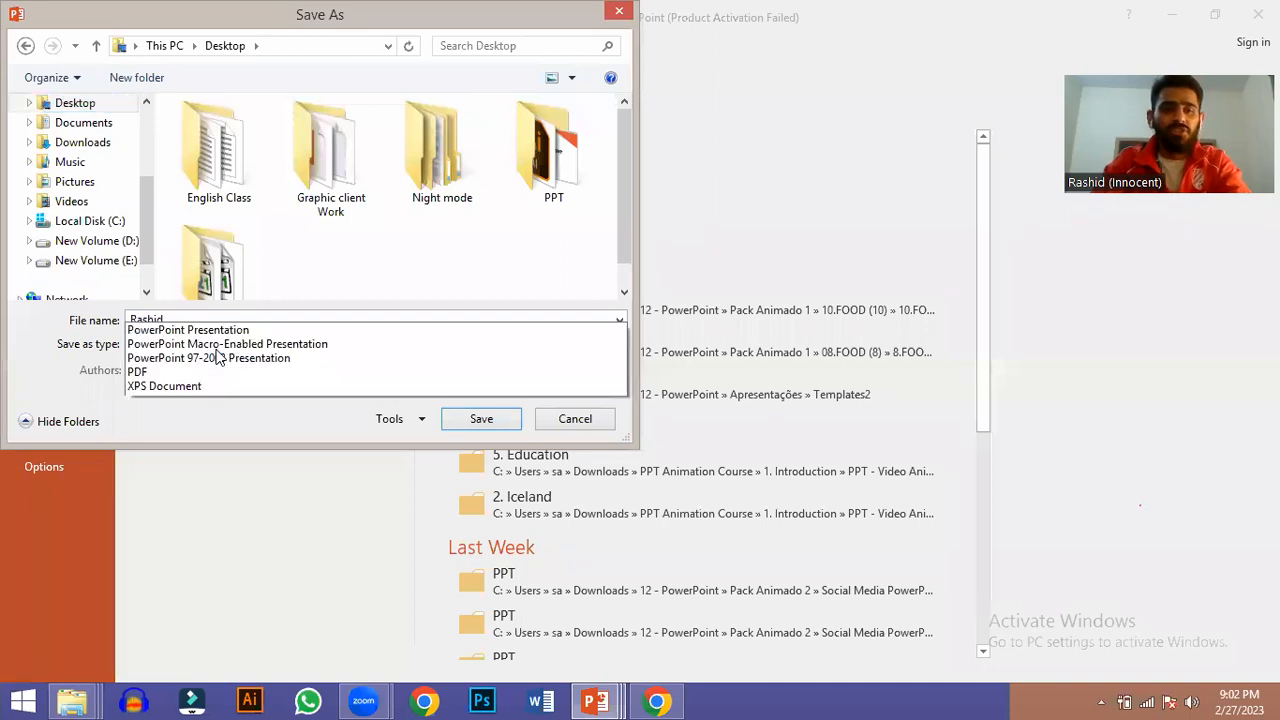
pyautogui.click(195, 262)
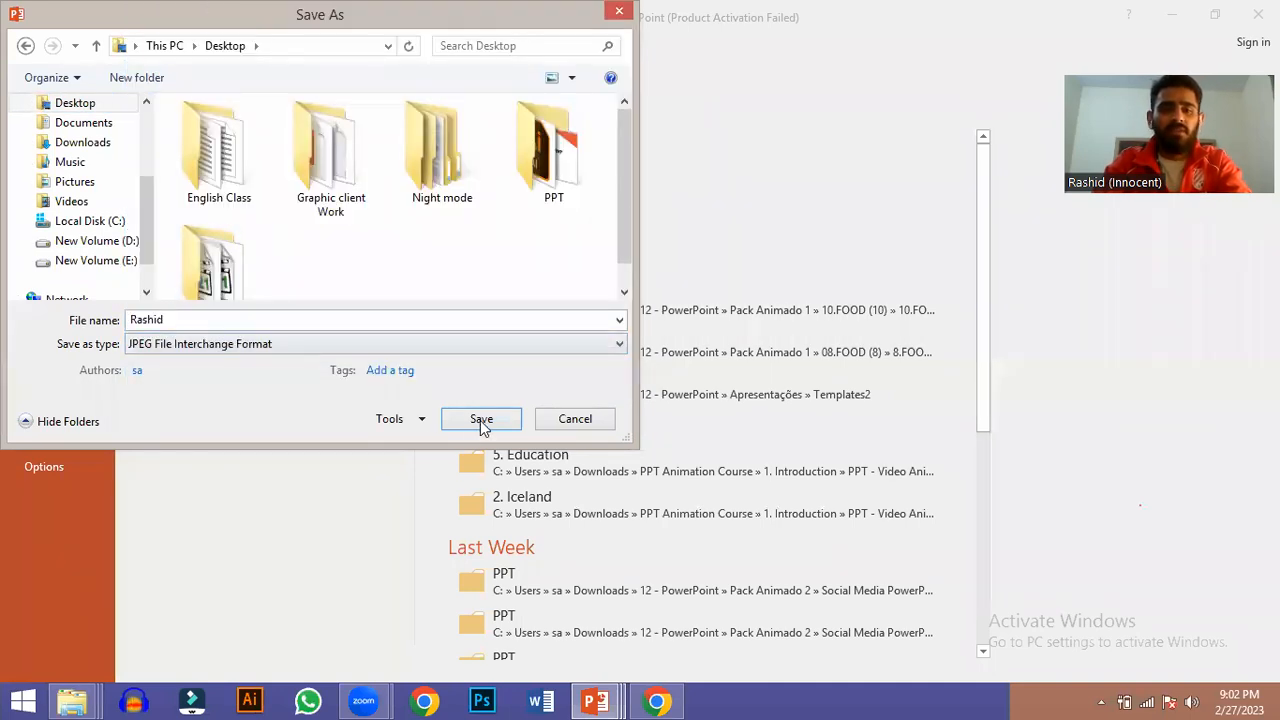
pyautogui.click(481, 421)
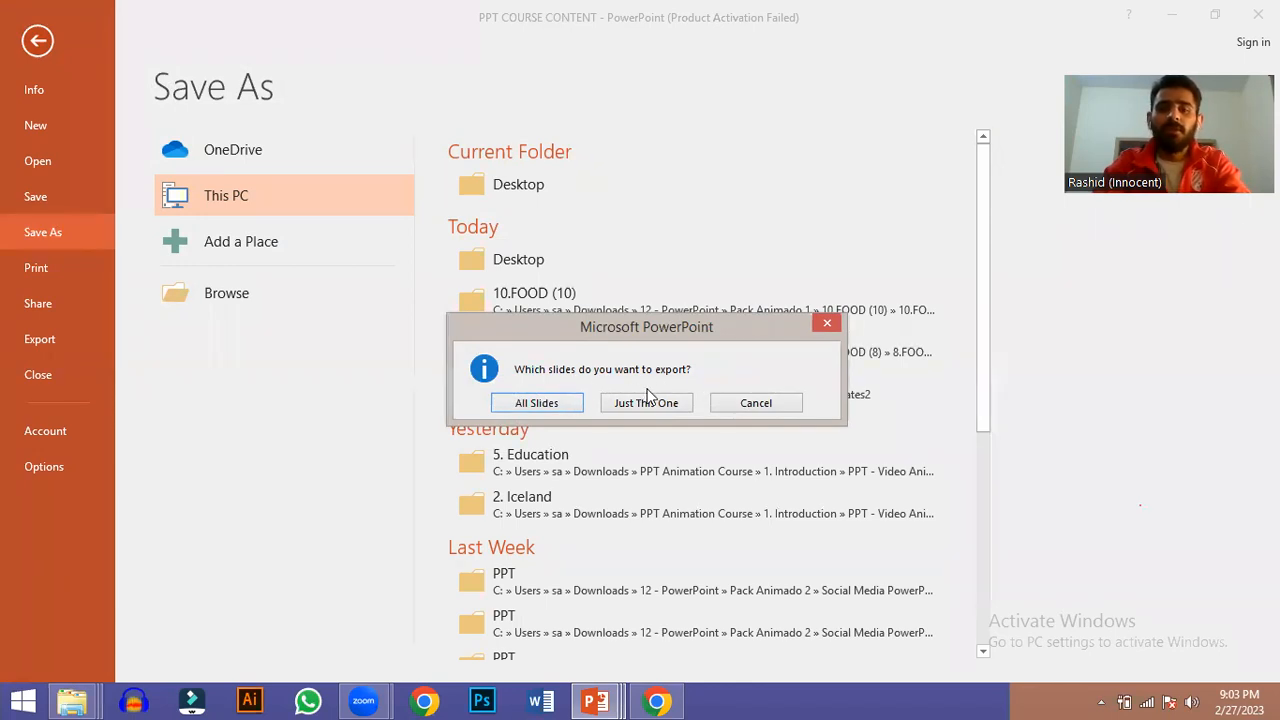
pyautogui.click(561, 409)
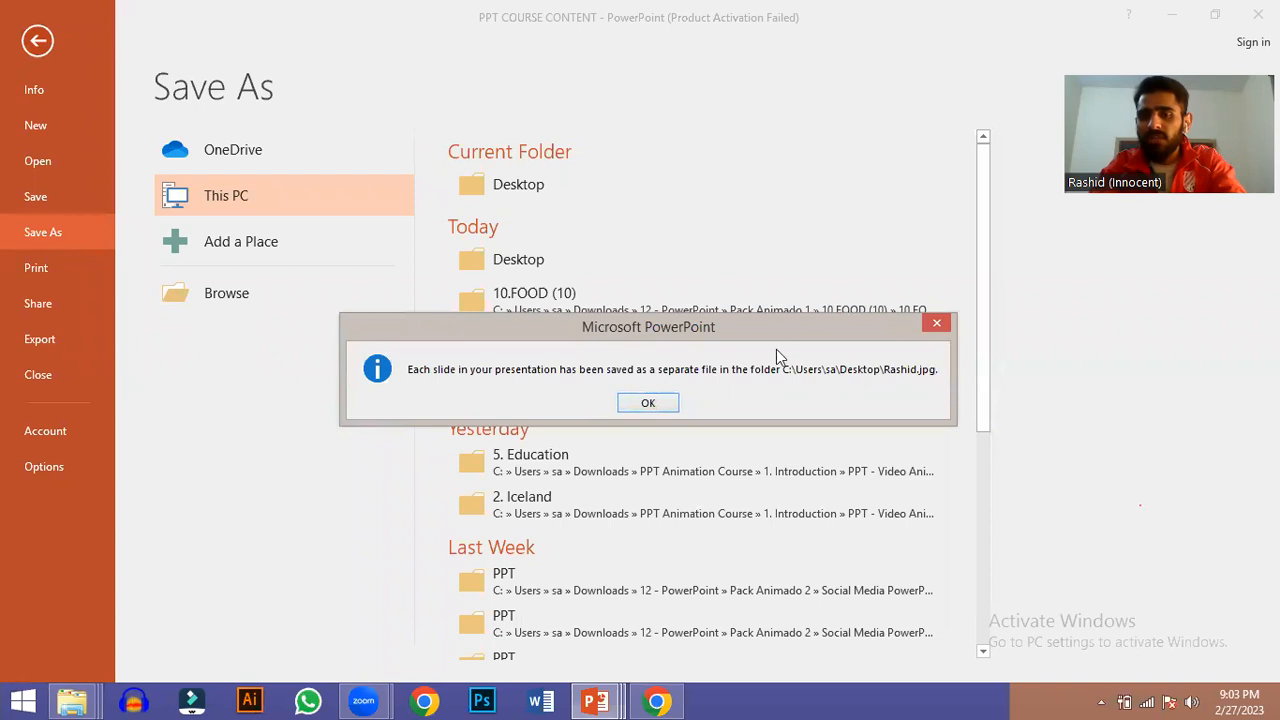
pyautogui.click(652, 402)
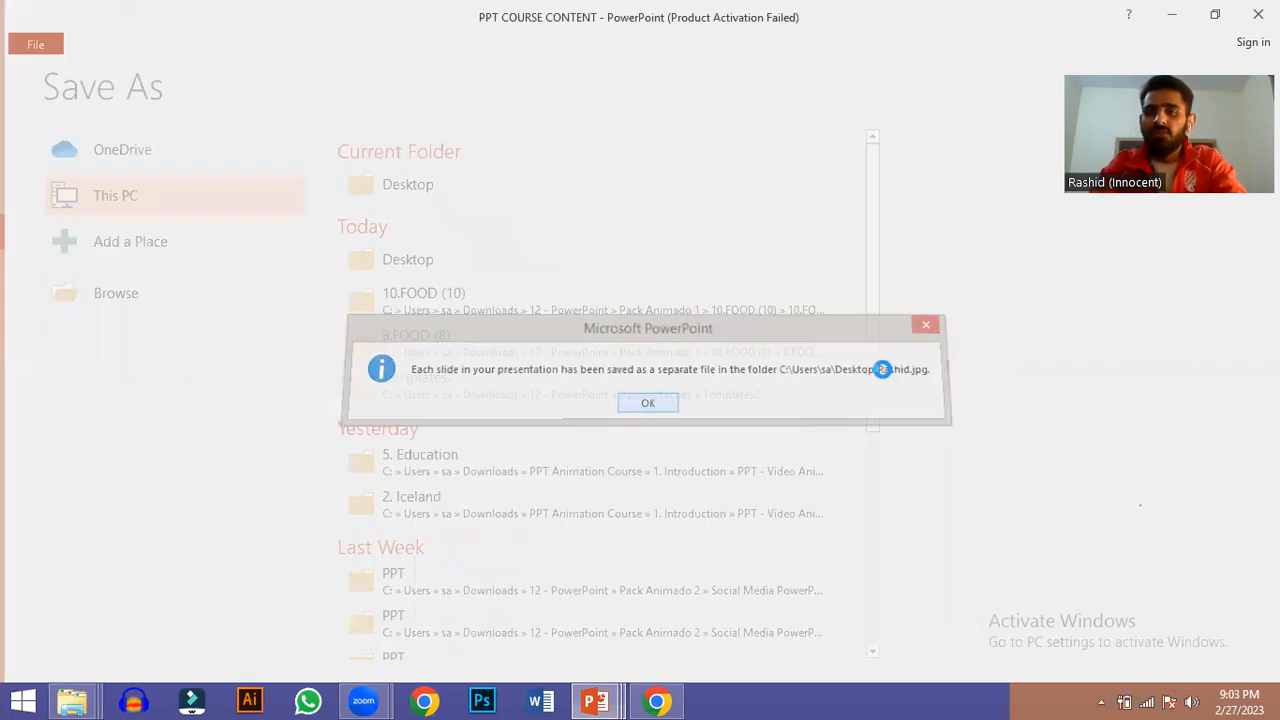
# - Refresh the desktop, then open the folder of exported slide images and select Slide1
pyautogui.rightClick(211, 168)
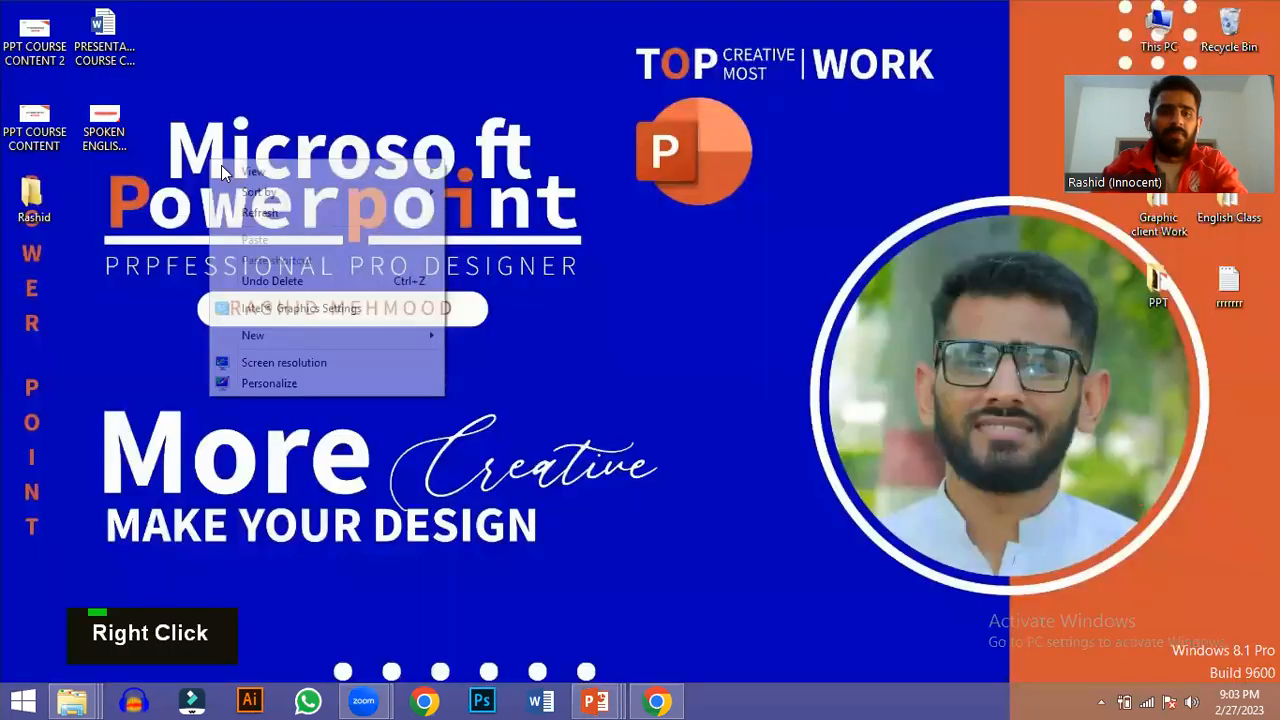
pyautogui.click(255, 212)
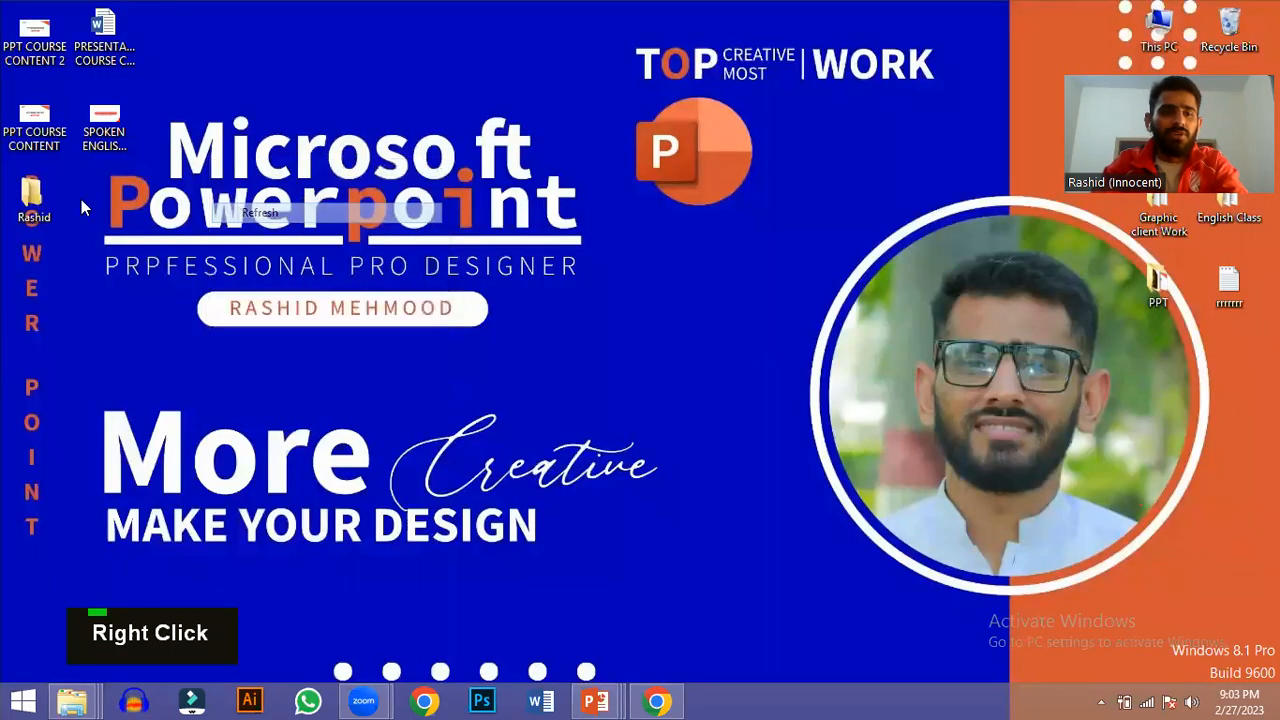
pyautogui.doubleClick(33, 198)
pyautogui.click(240, 147)
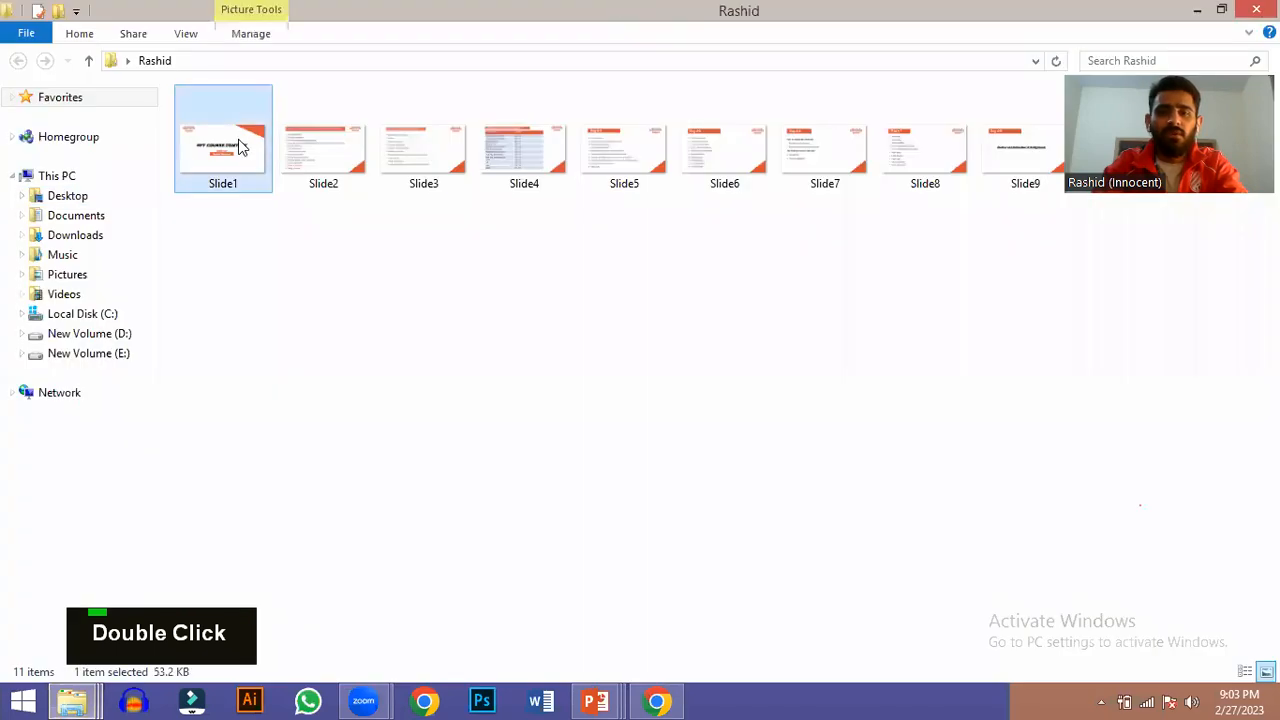
# - Open the exported Slide1 image in Windows Photo Viewer and page through all the slide images, then go back to Slide11
pyautogui.doubleClick(240, 147)
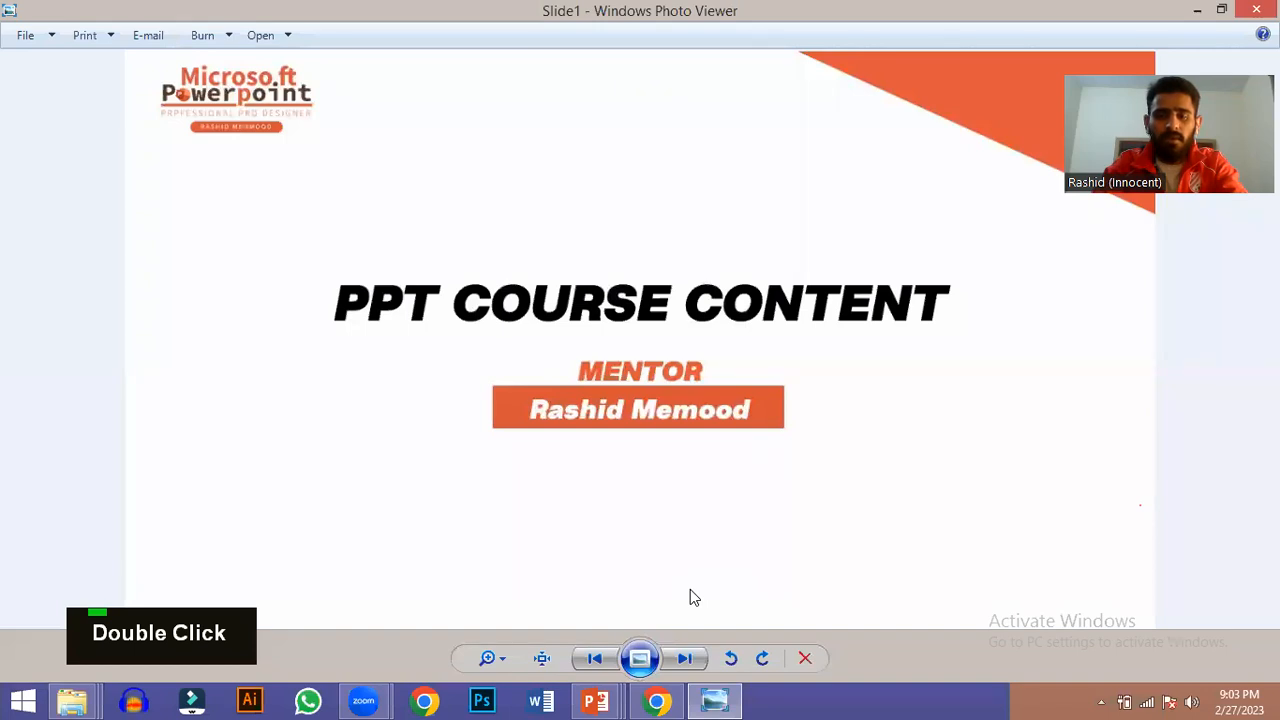
pyautogui.click(699, 664)
pyautogui.click(684, 658)
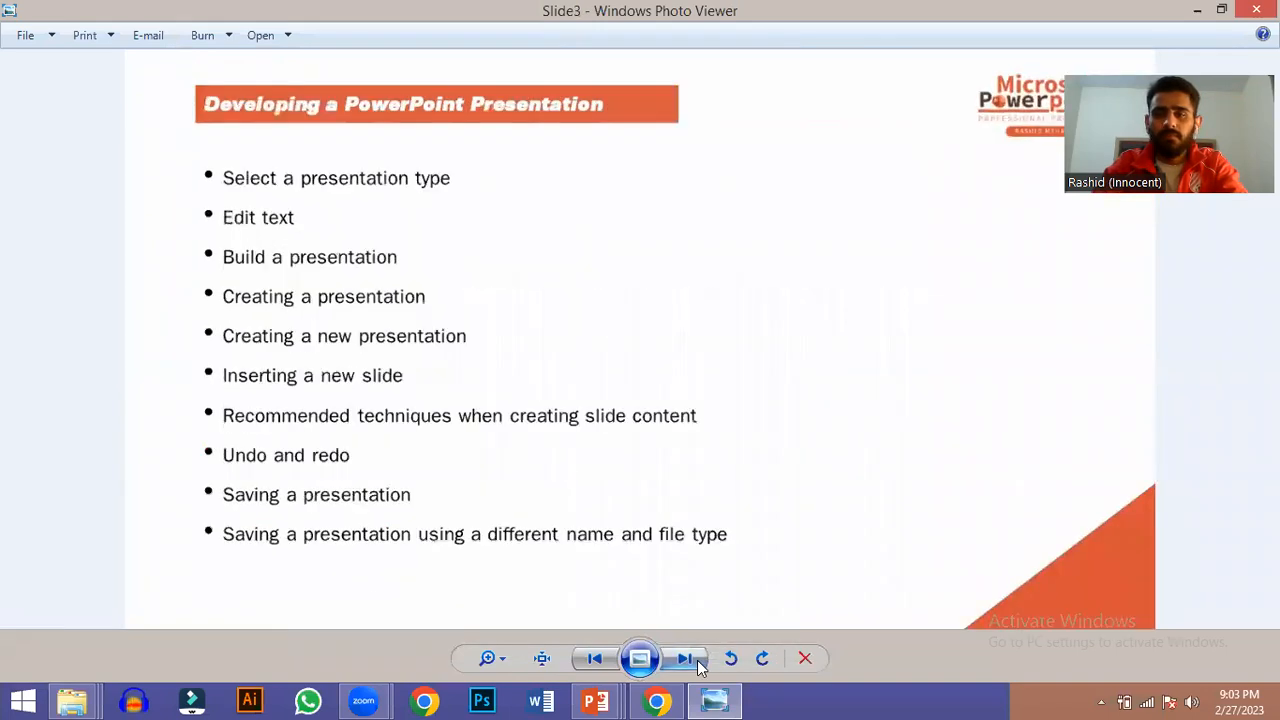
pyautogui.click(699, 664)
pyautogui.click(699, 664)
pyautogui.click(700, 666)
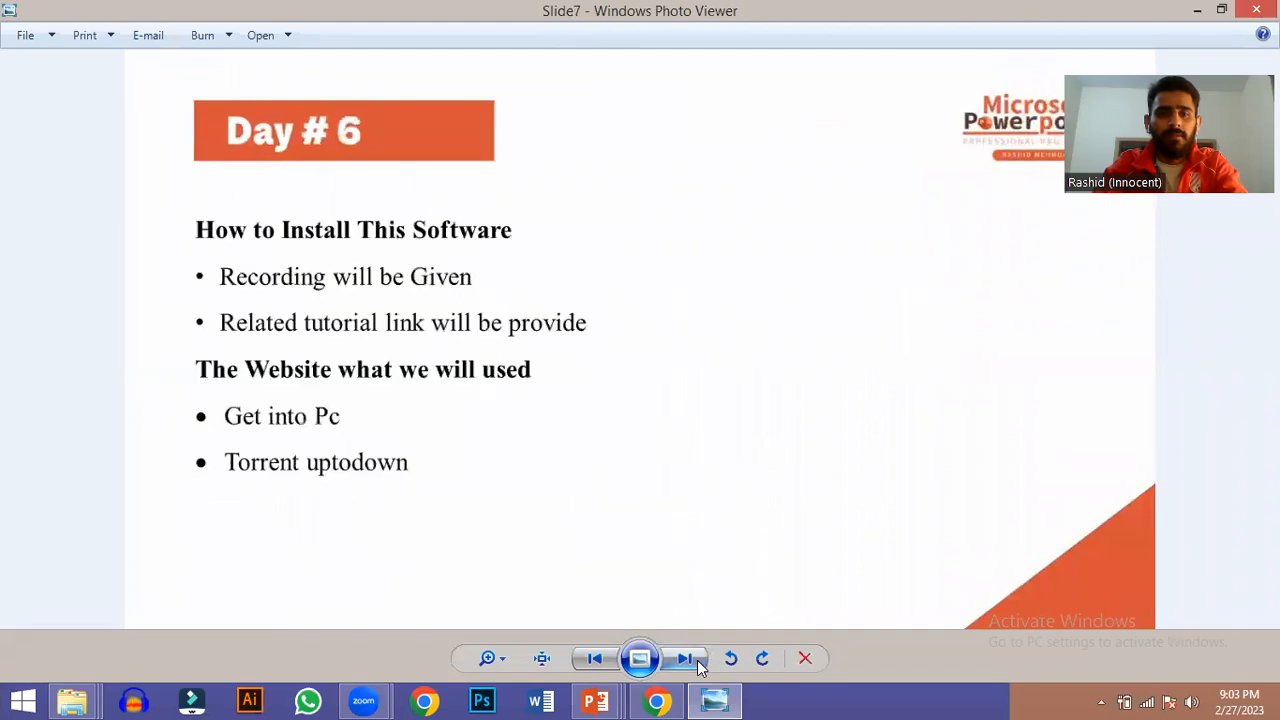
pyautogui.click(700, 666)
pyautogui.click(700, 666)
pyautogui.click(700, 666)
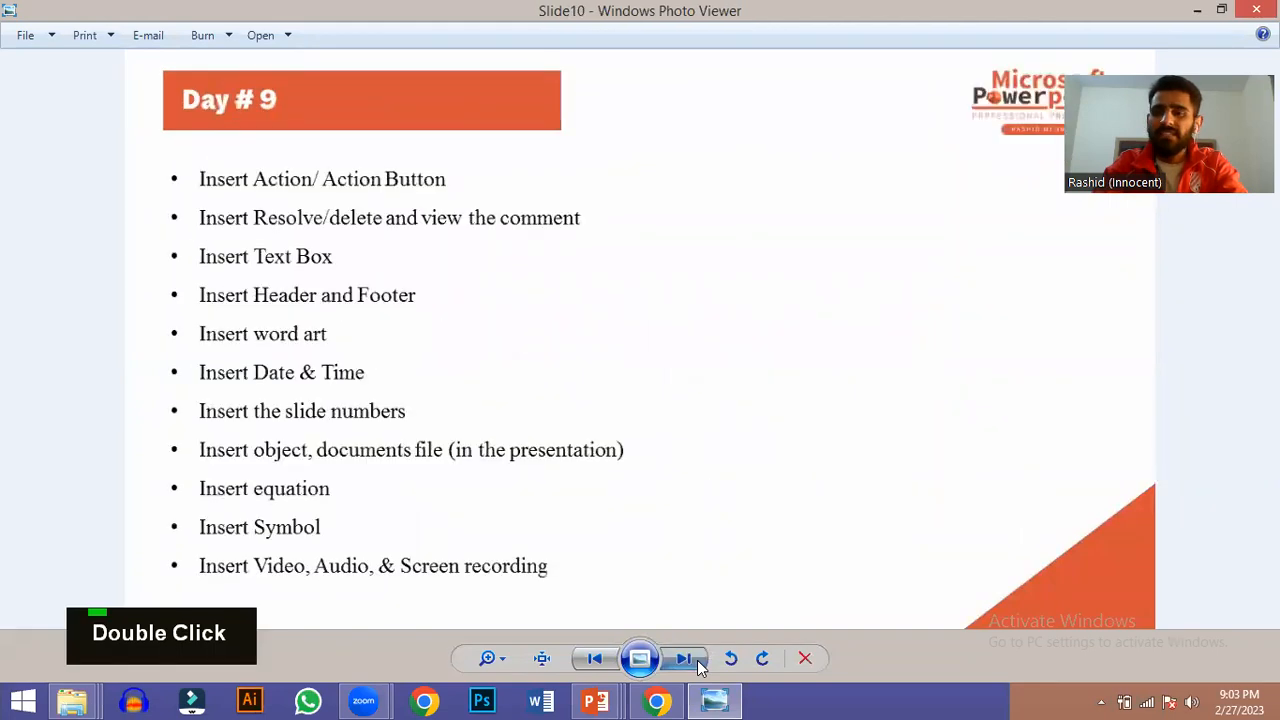
pyautogui.click(700, 666)
pyautogui.click(700, 666)
pyautogui.click(700, 666)
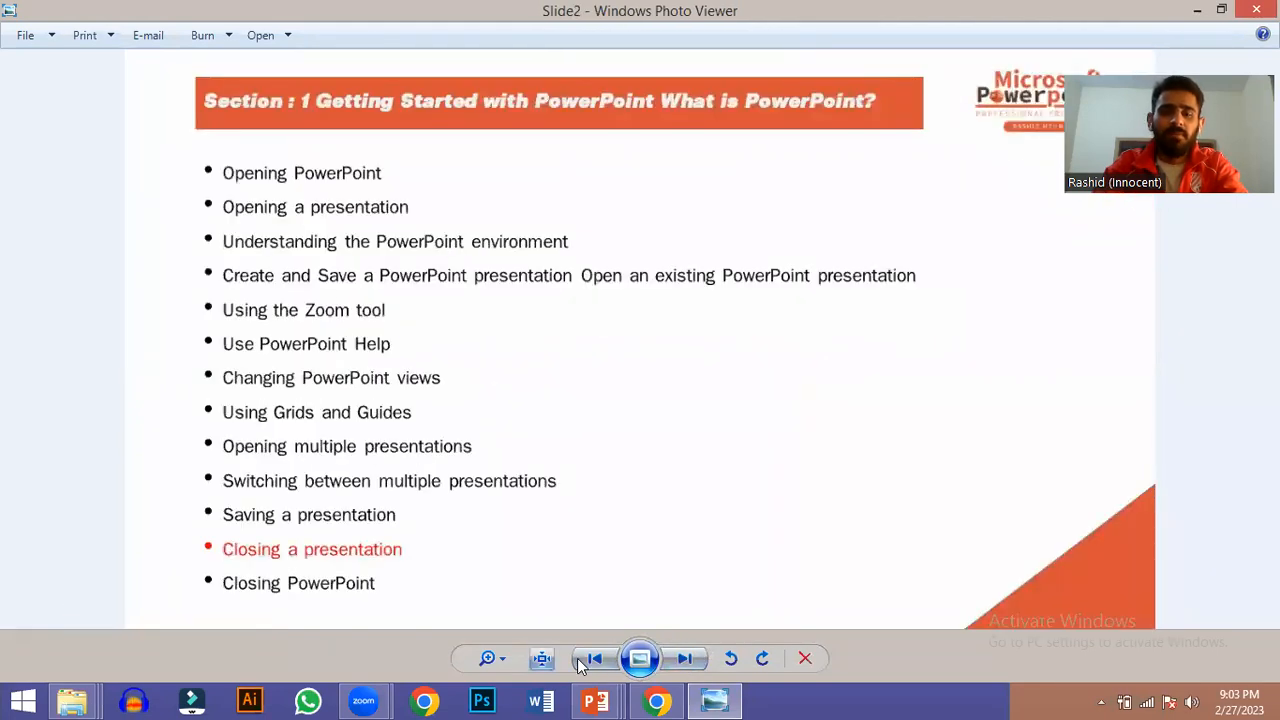
pyautogui.click(594, 658)
pyautogui.click(594, 658)
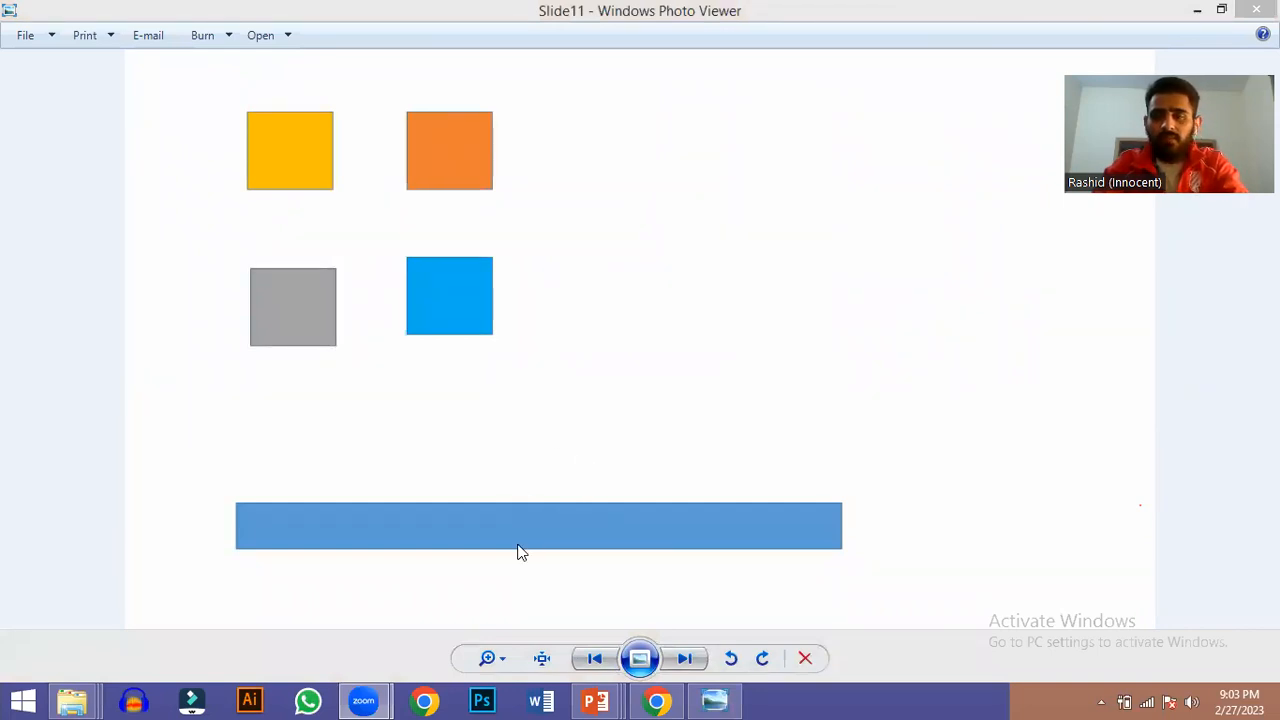
pyautogui.scroll(-1, 520, 551)
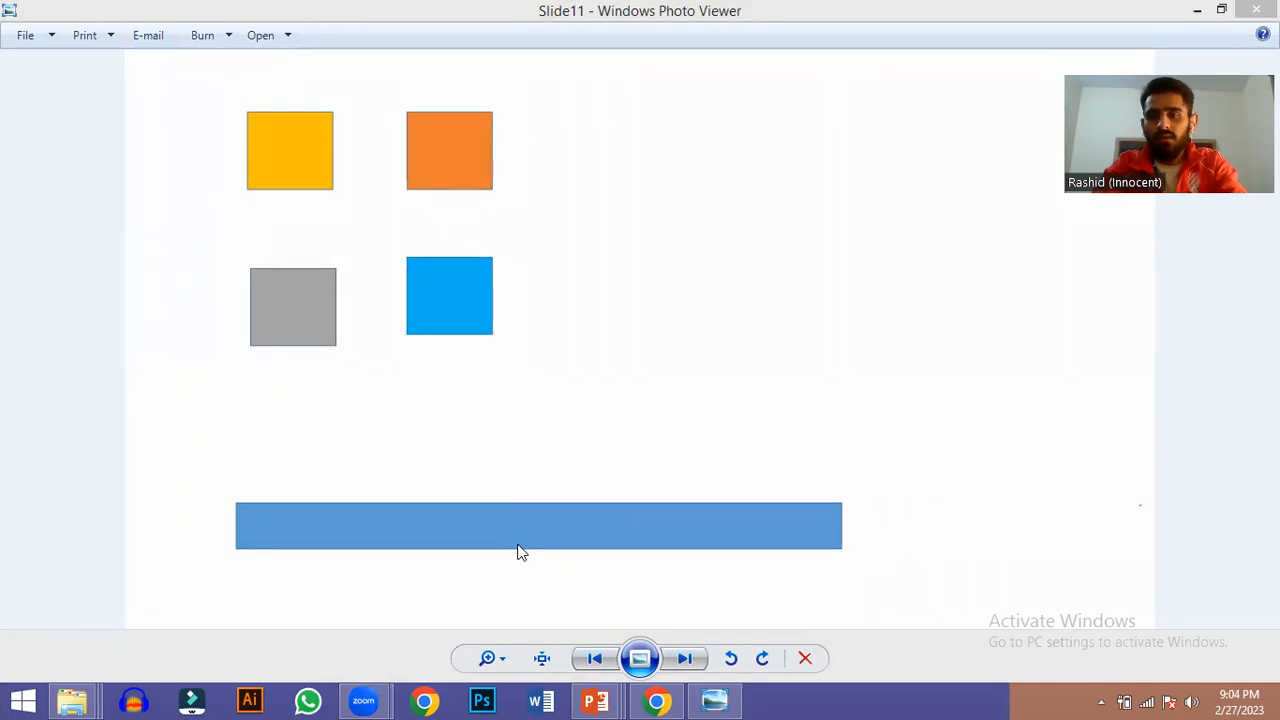
pyautogui.scroll(1, 520, 550)
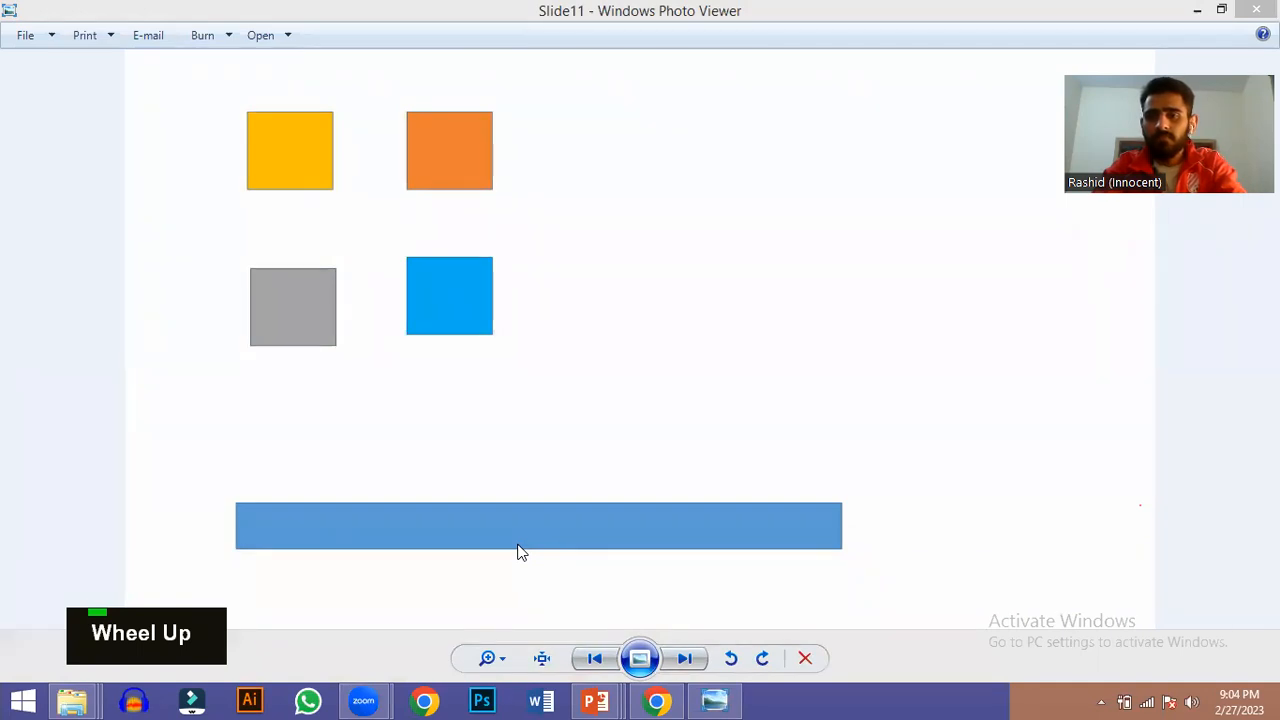
pyautogui.scroll(1, 520, 551)
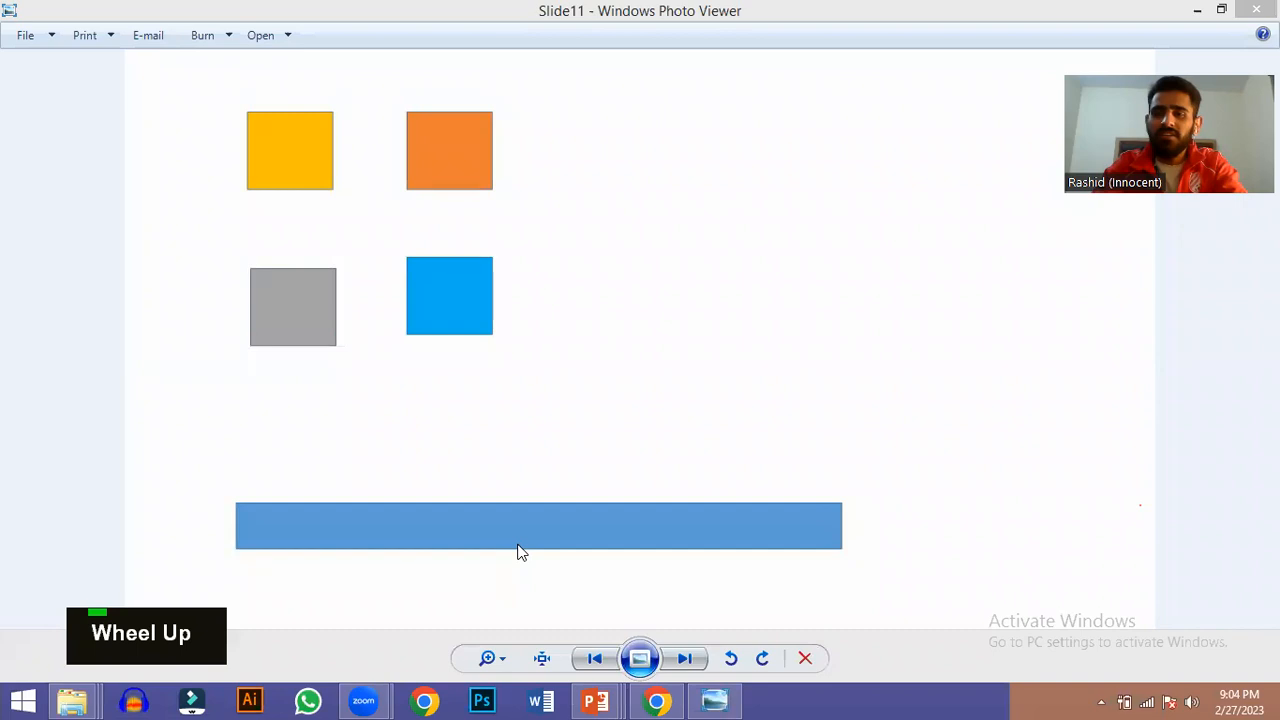
# - Minimize the image viewer and folder windows, refresh the desktop, and switch back to the PPT COURSE CONTENT presentation in PowerPoint
pyautogui.click(1204, 12)
pyautogui.click(1204, 12)
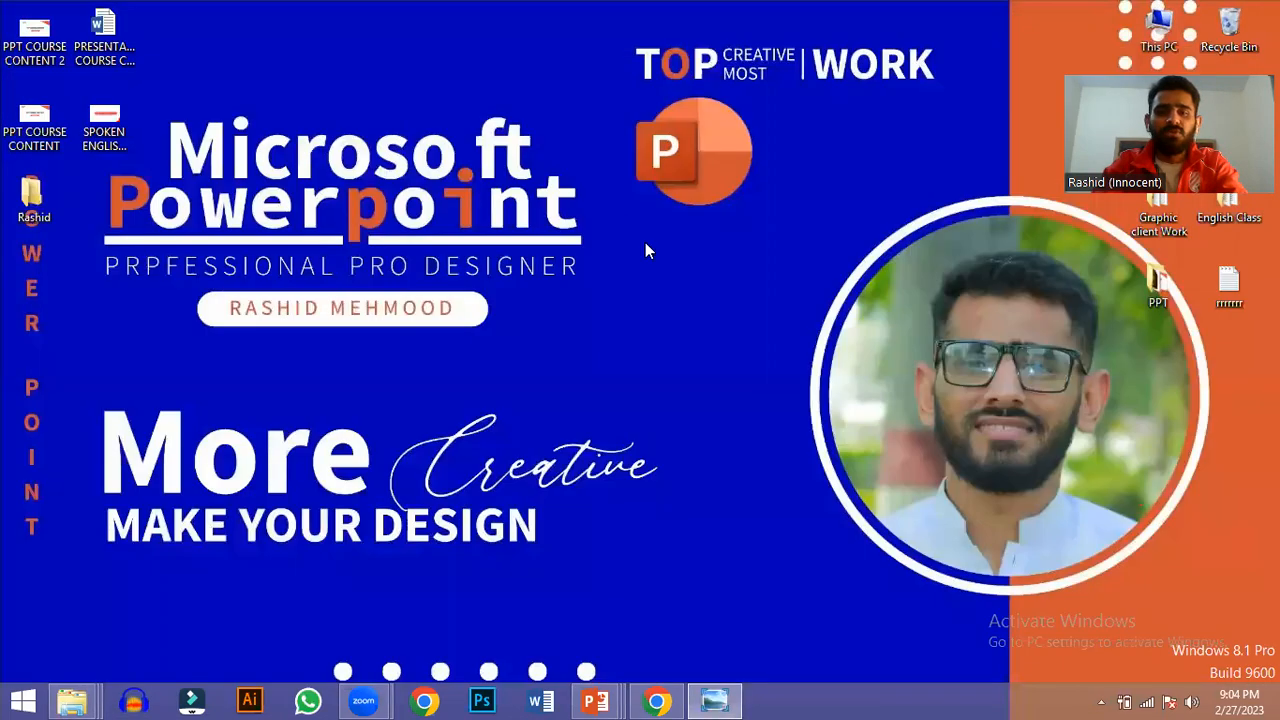
pyautogui.rightClick(609, 191)
pyautogui.click(650, 247)
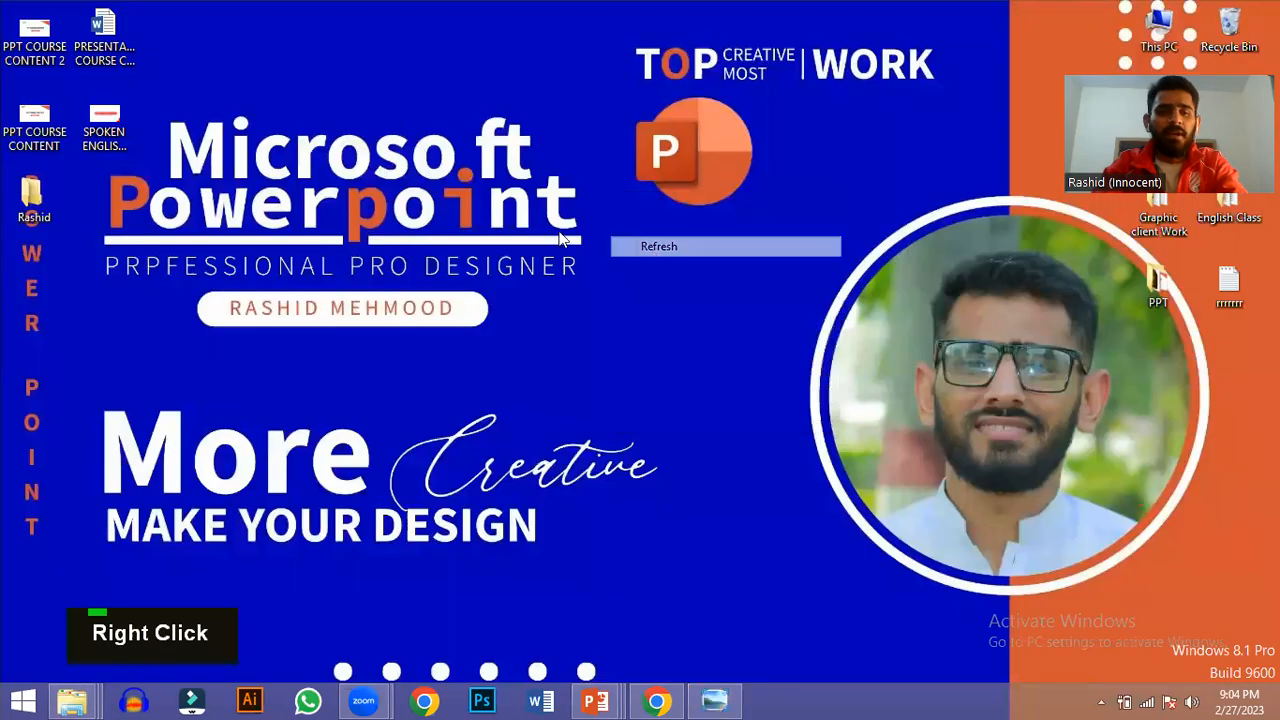
pyautogui.click(600, 700)
pyautogui.click(407, 600)
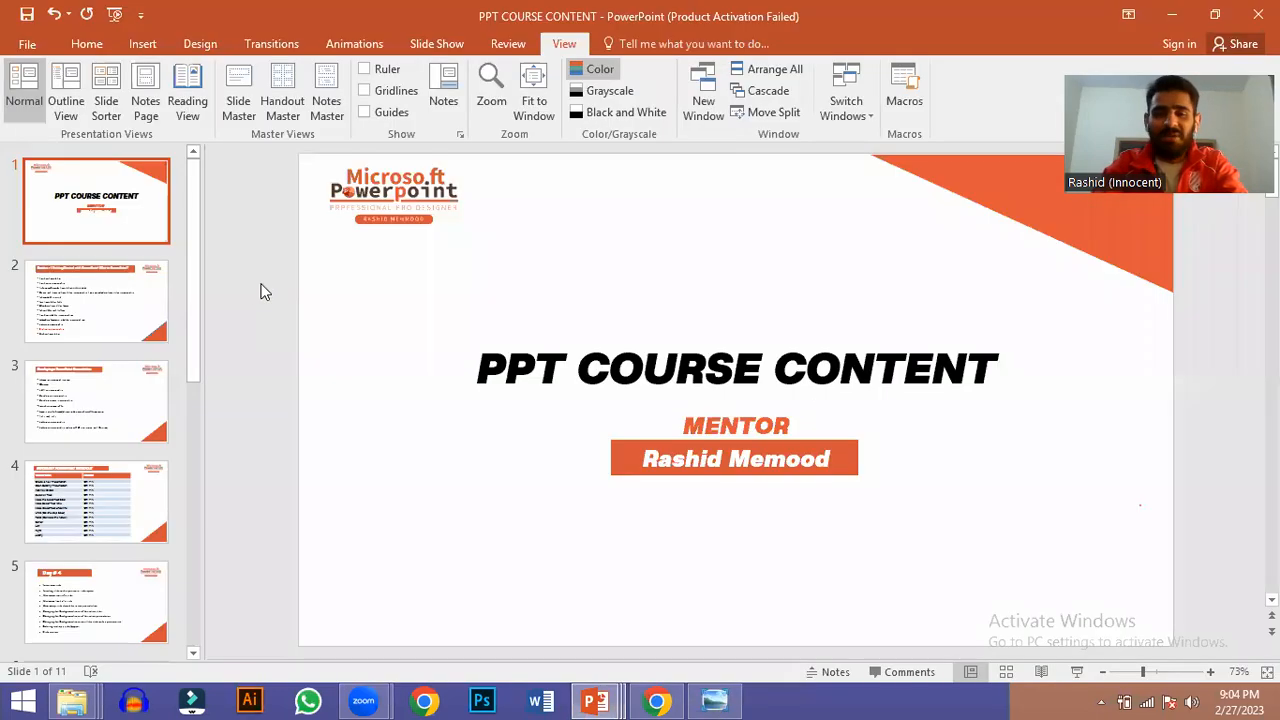